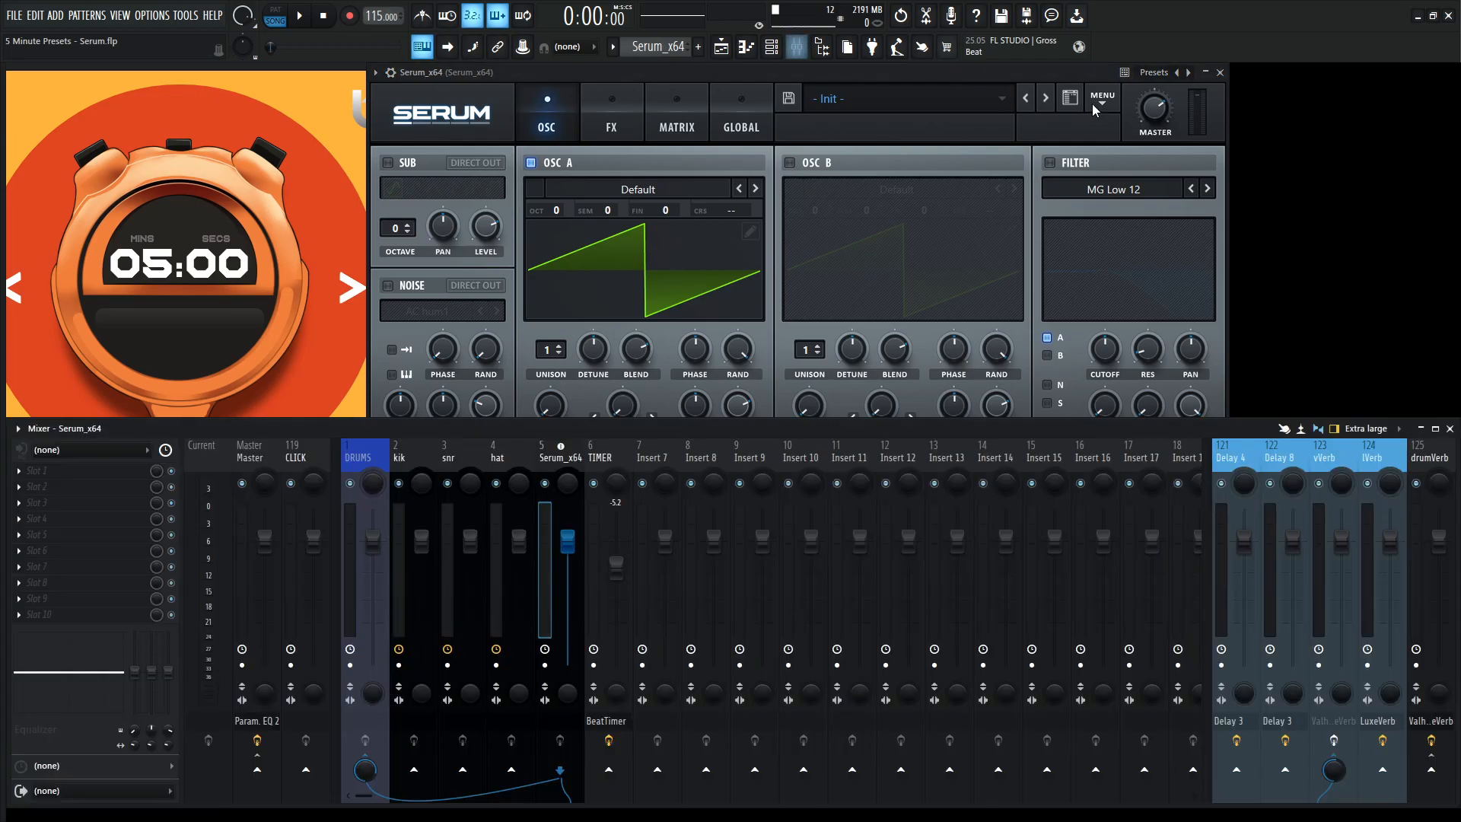
Initialize the synth preset and load the analog Basic Shapes wavetable into oscillator A.
left_click(1099, 99)
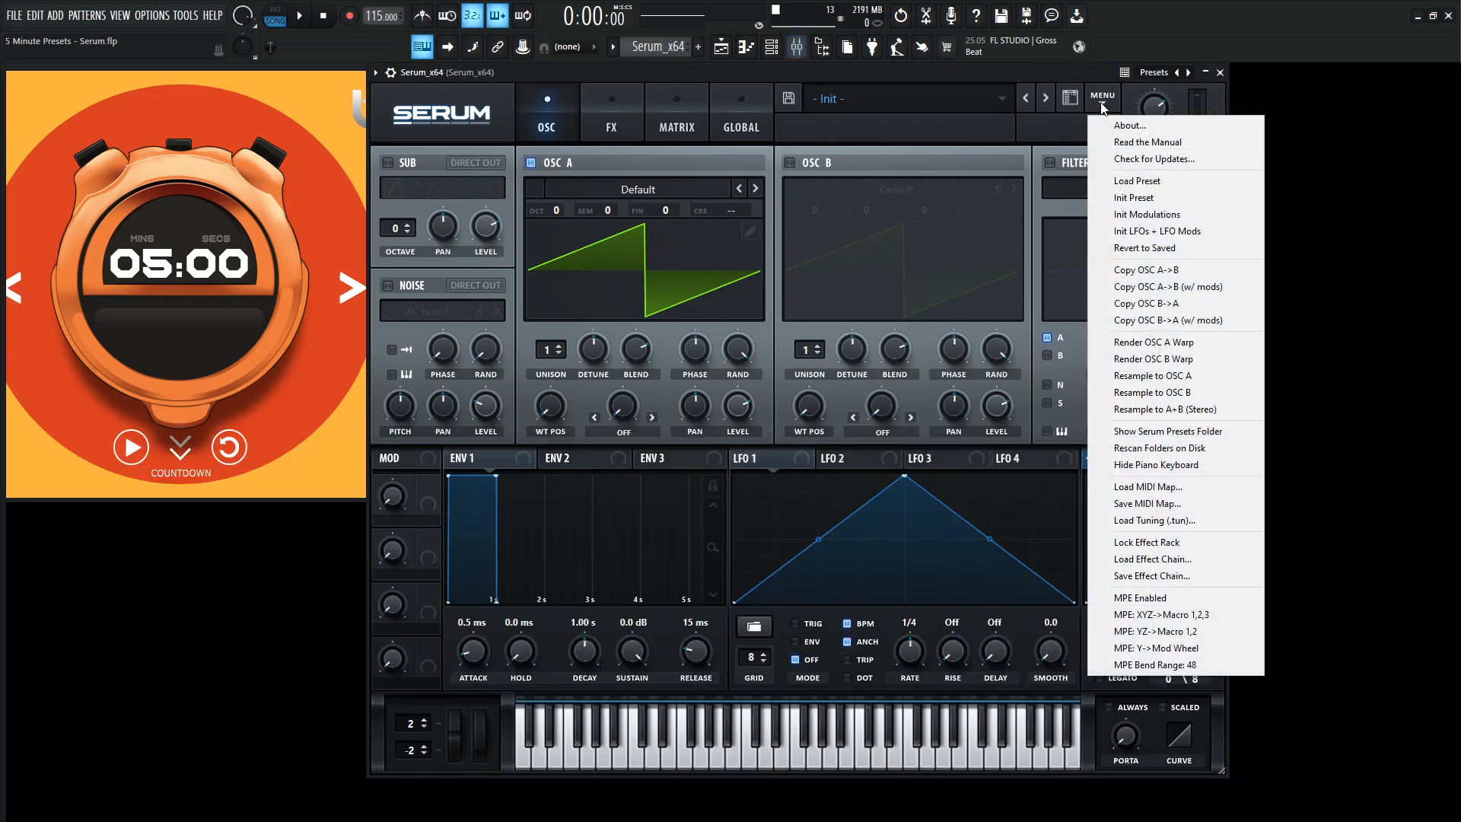
left_click(1147, 199)
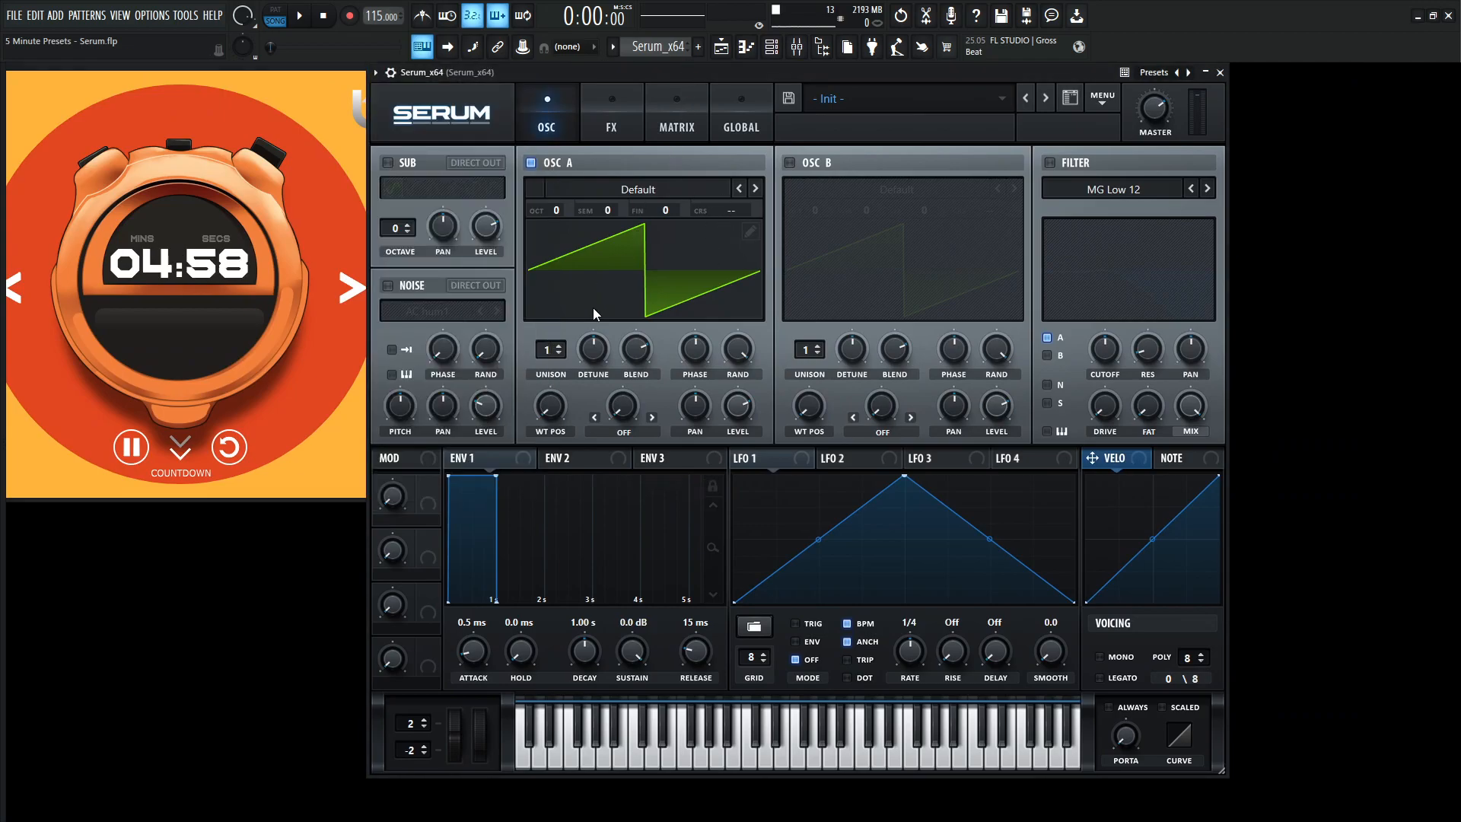
left_click(656, 190)
mouse_move(602, 207)
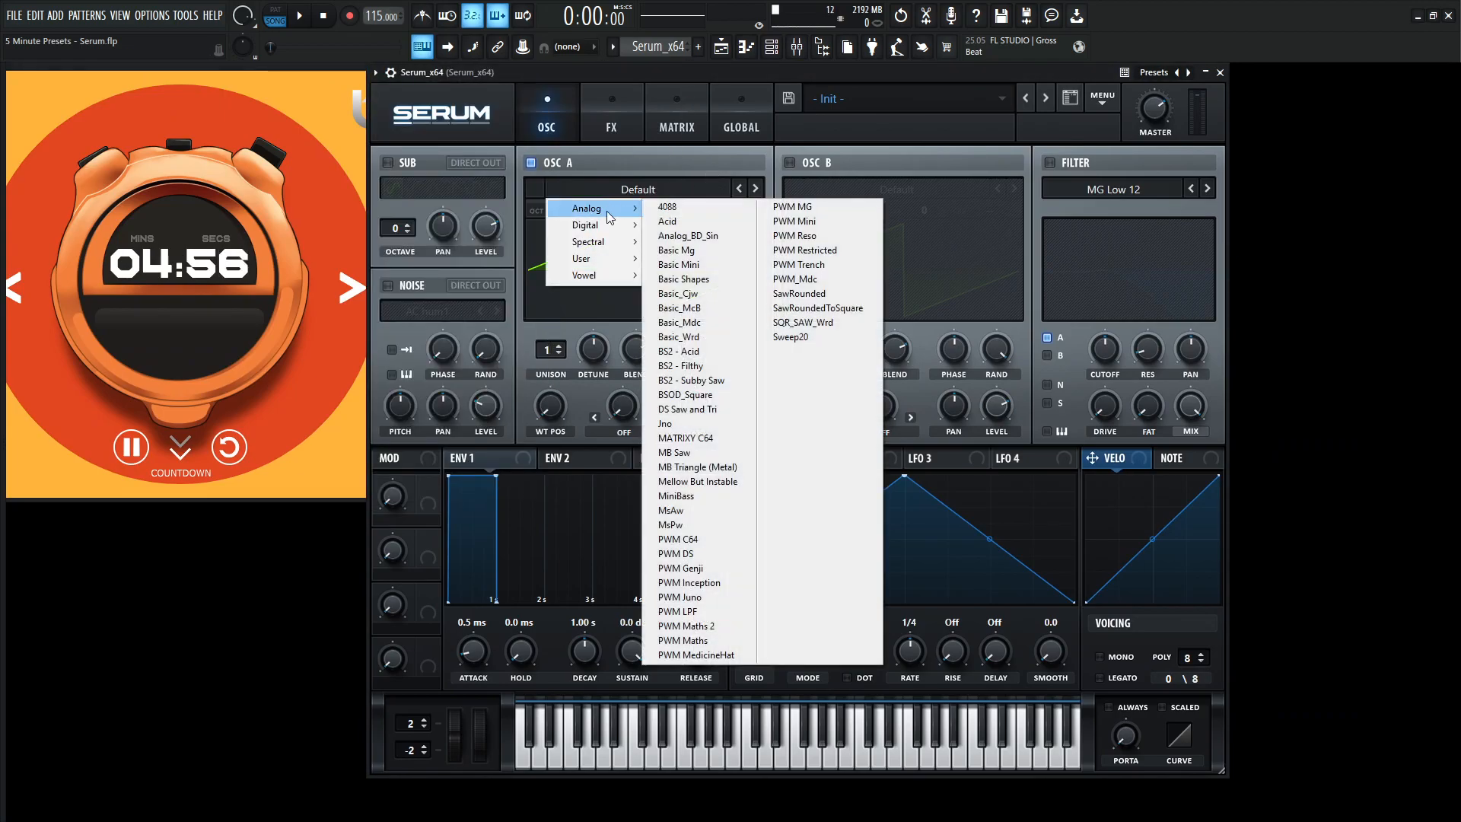
left_click(701, 280)
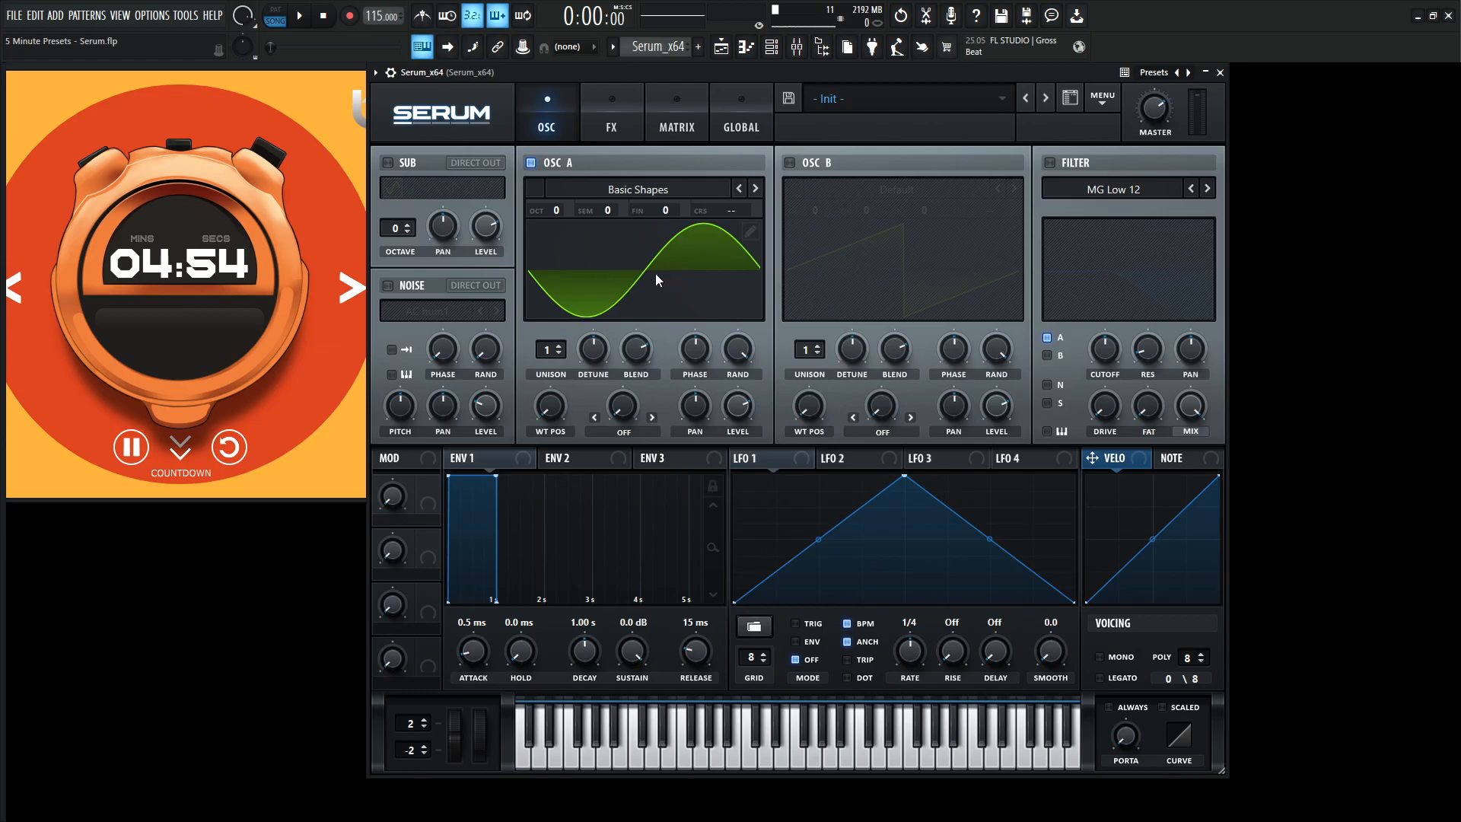
Enable oscillator B with the analog Basic Shapes wavetable, its level at zero and its octave at -1.
left_click(791, 163)
left_click(898, 190)
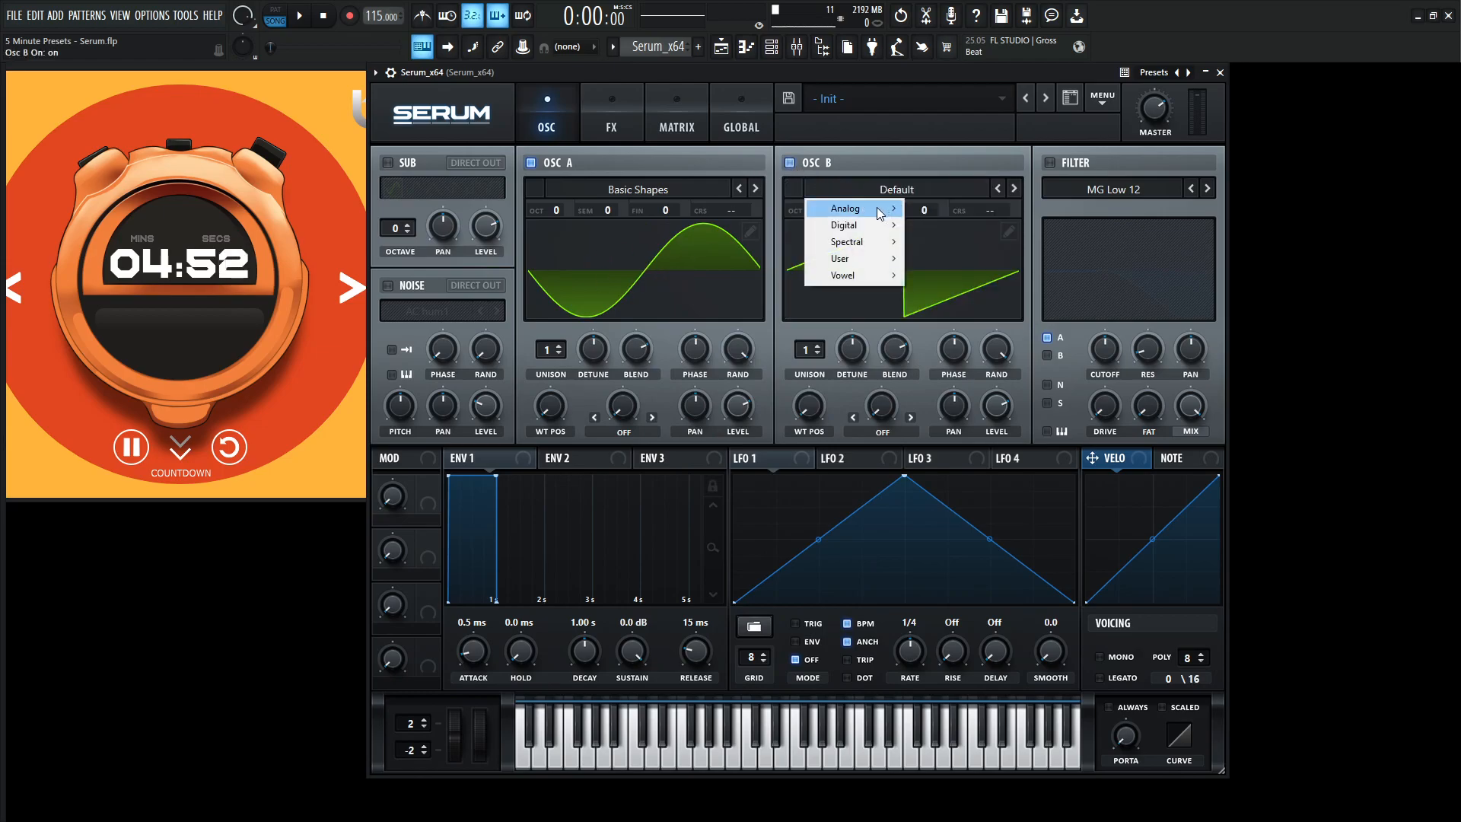
mouse_move(860, 209)
left_click(970, 279)
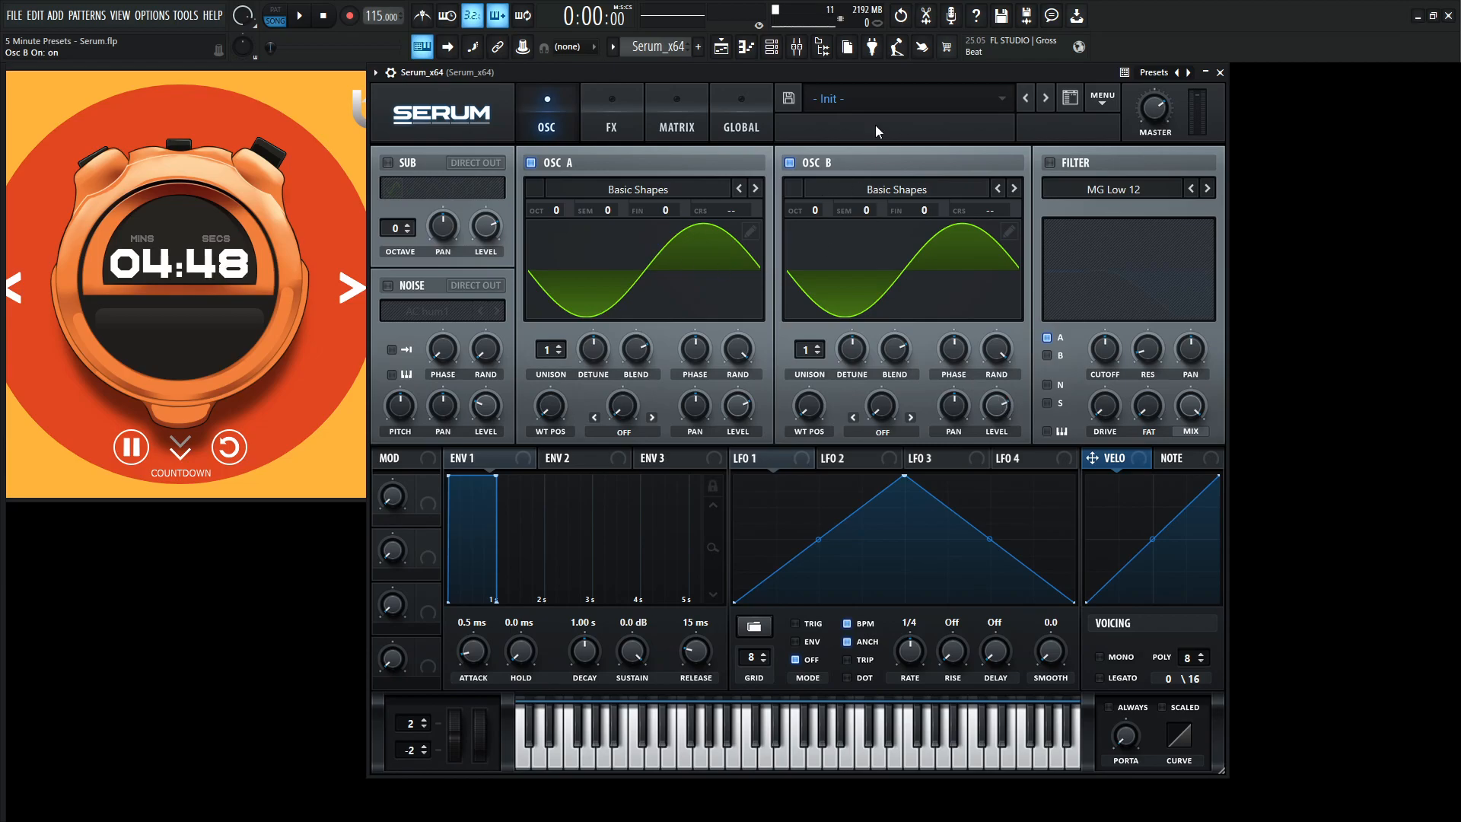
left_click_drag(999, 411, 999, 487)
left_click_drag(811, 209, 810, 233)
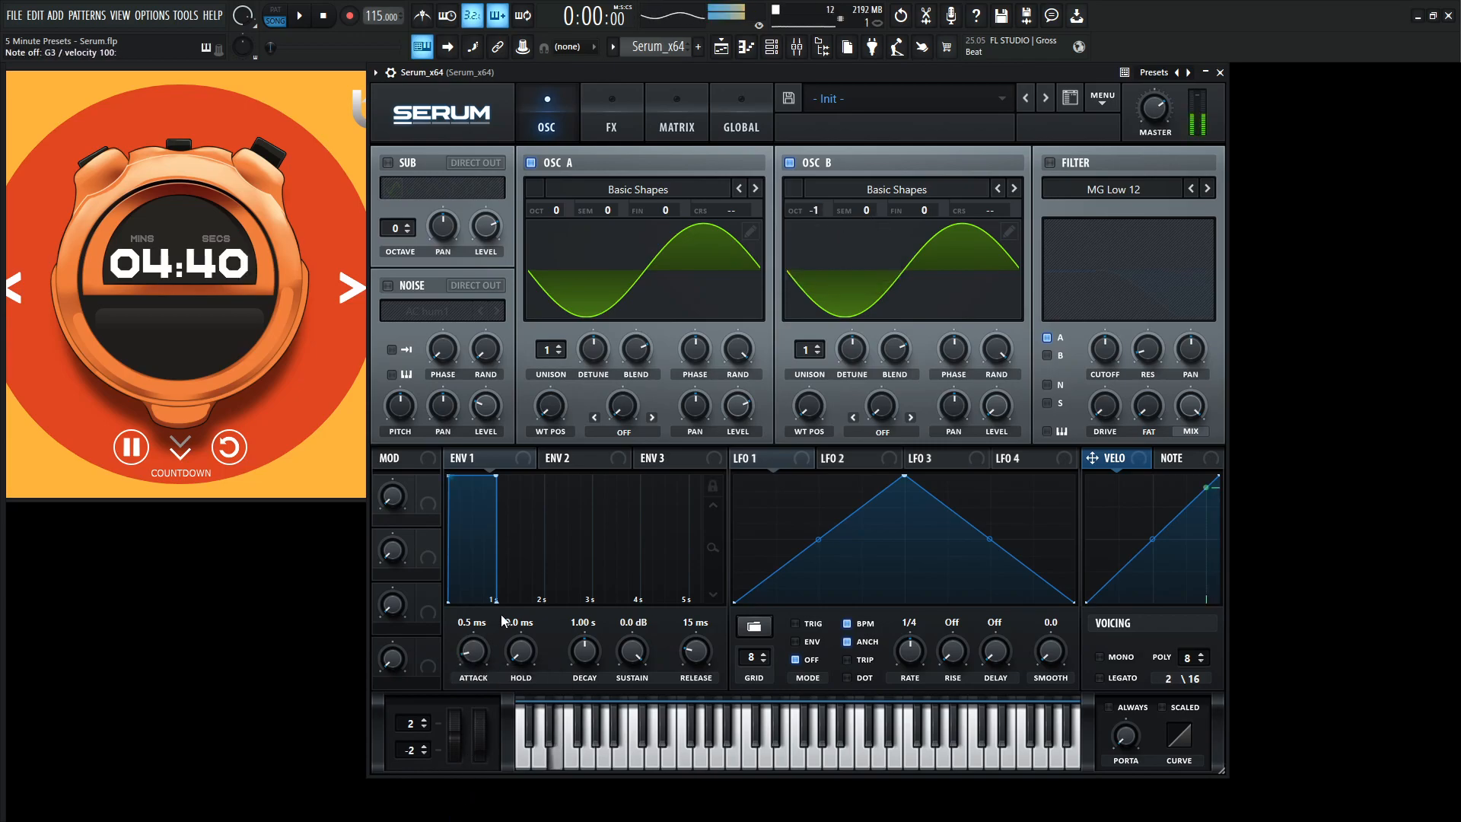
Set Env 1's attack to about 7.7 ms and apply a moderate amount of FM (From B) warp to oscillator A.
left_click_drag(475, 648, 476, 634)
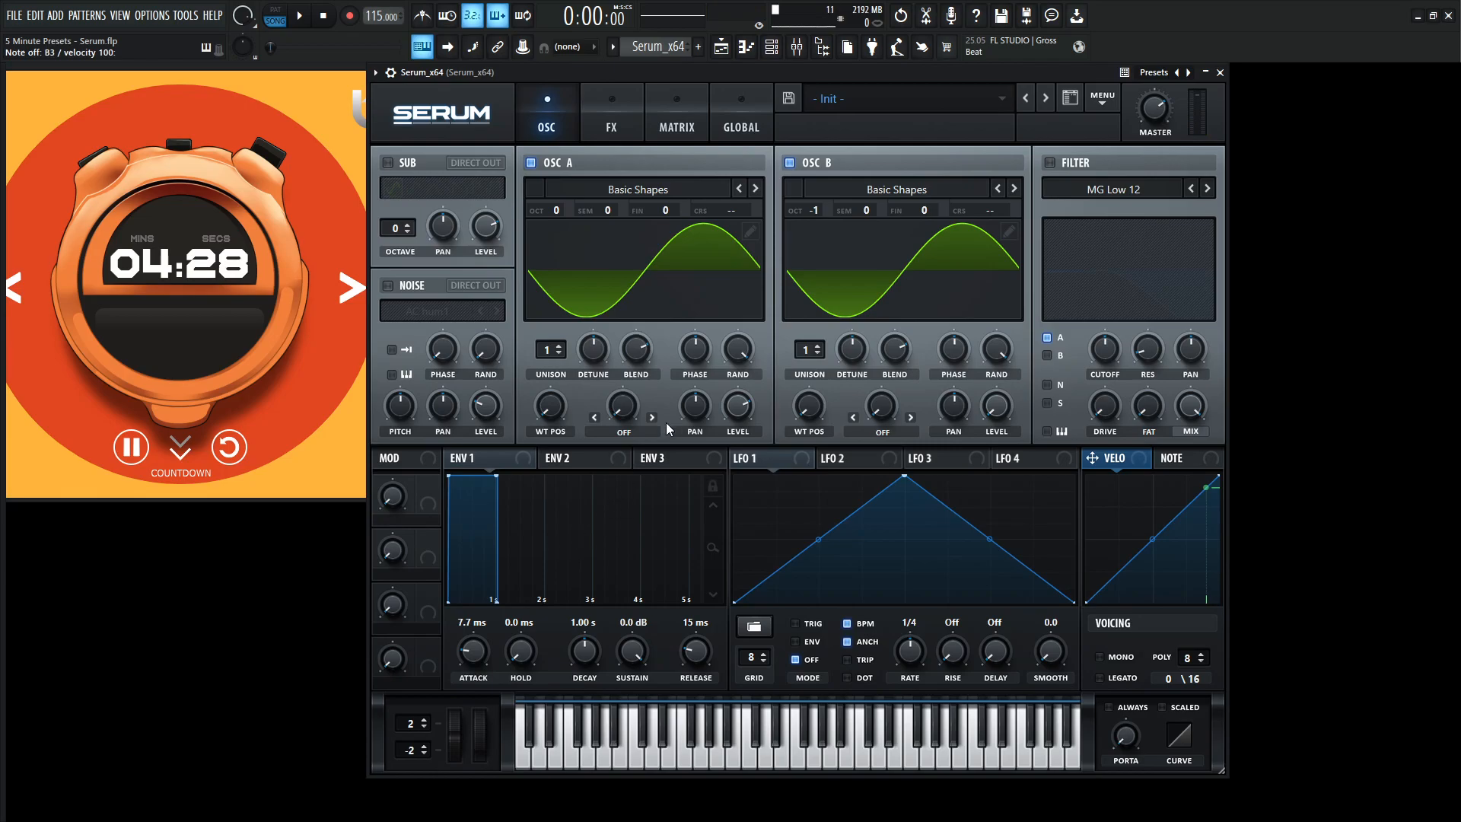
left_click(623, 431)
left_click(635, 363)
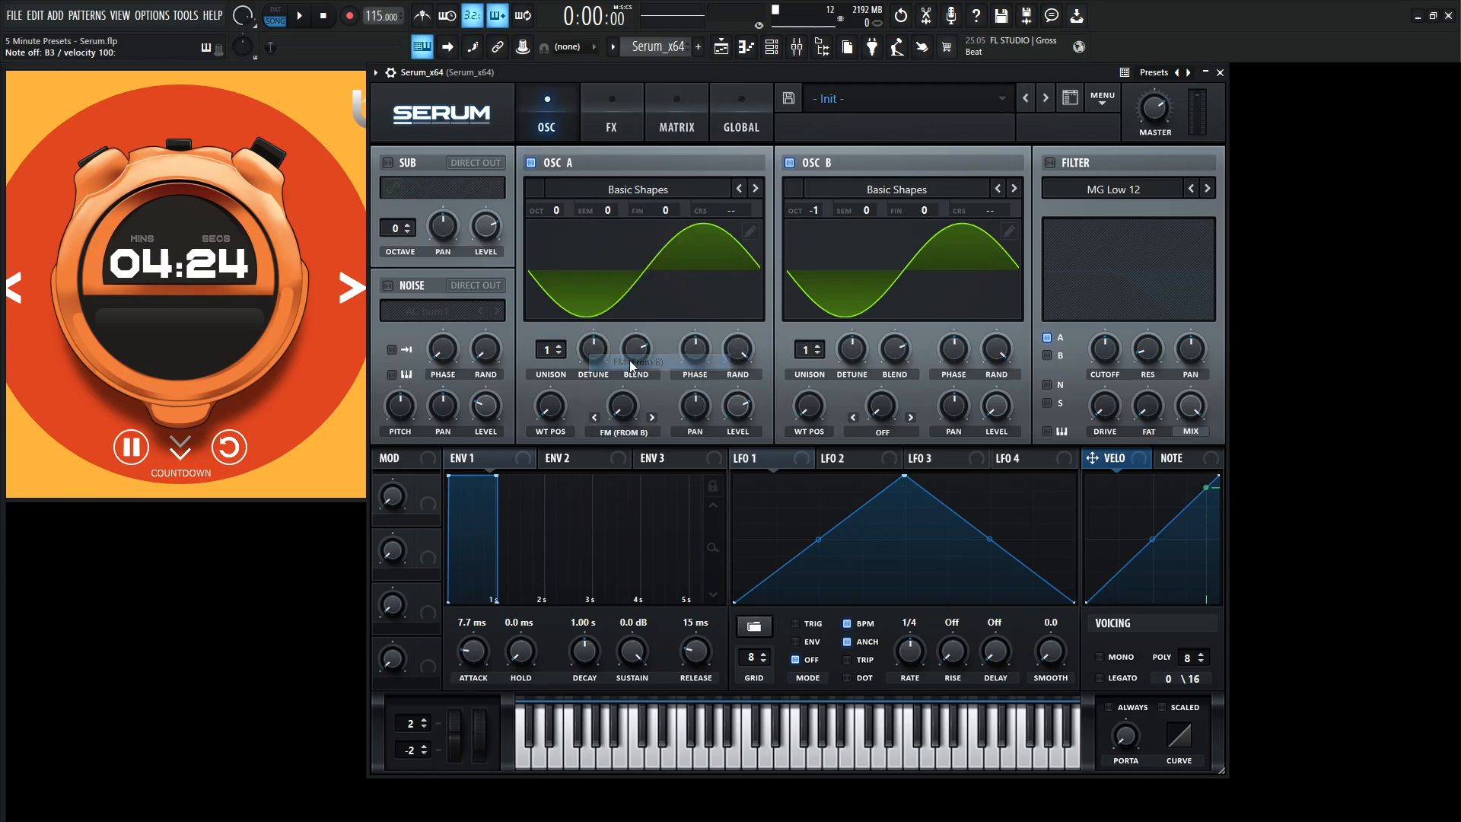
left_click_drag(621, 406, 621, 402)
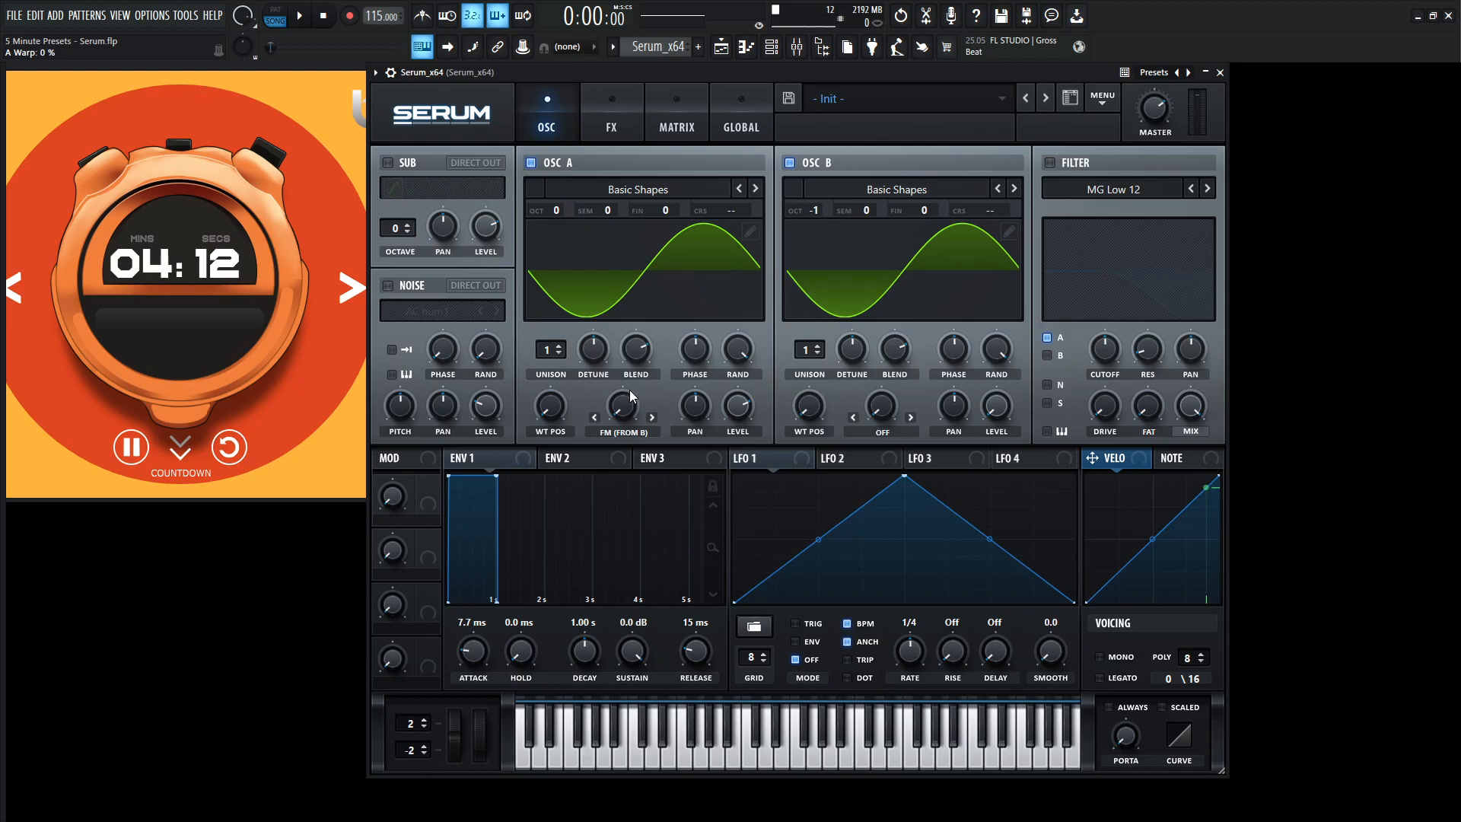
key("c")
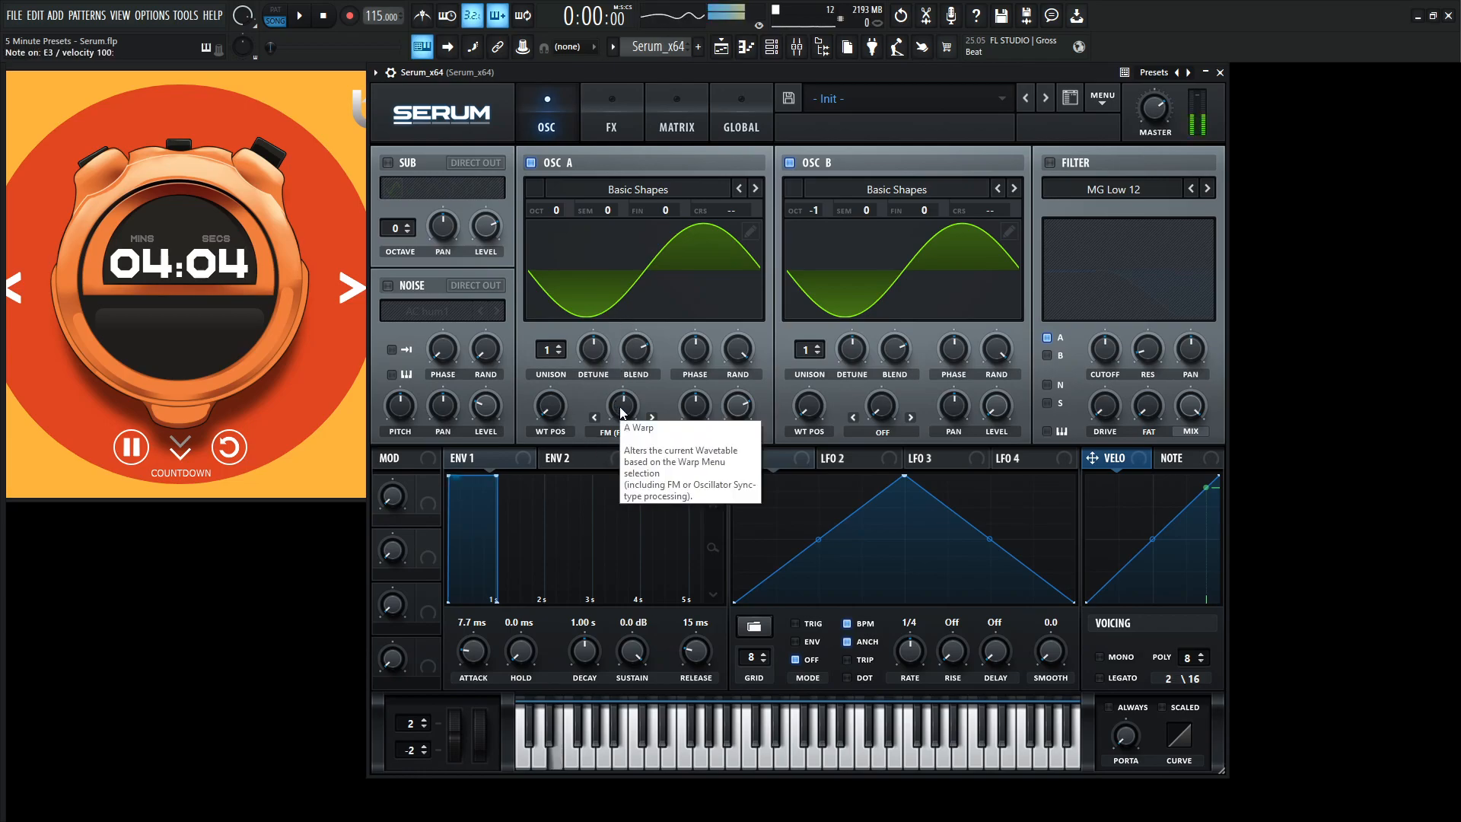
left_click_drag(620, 408, 622, 420)
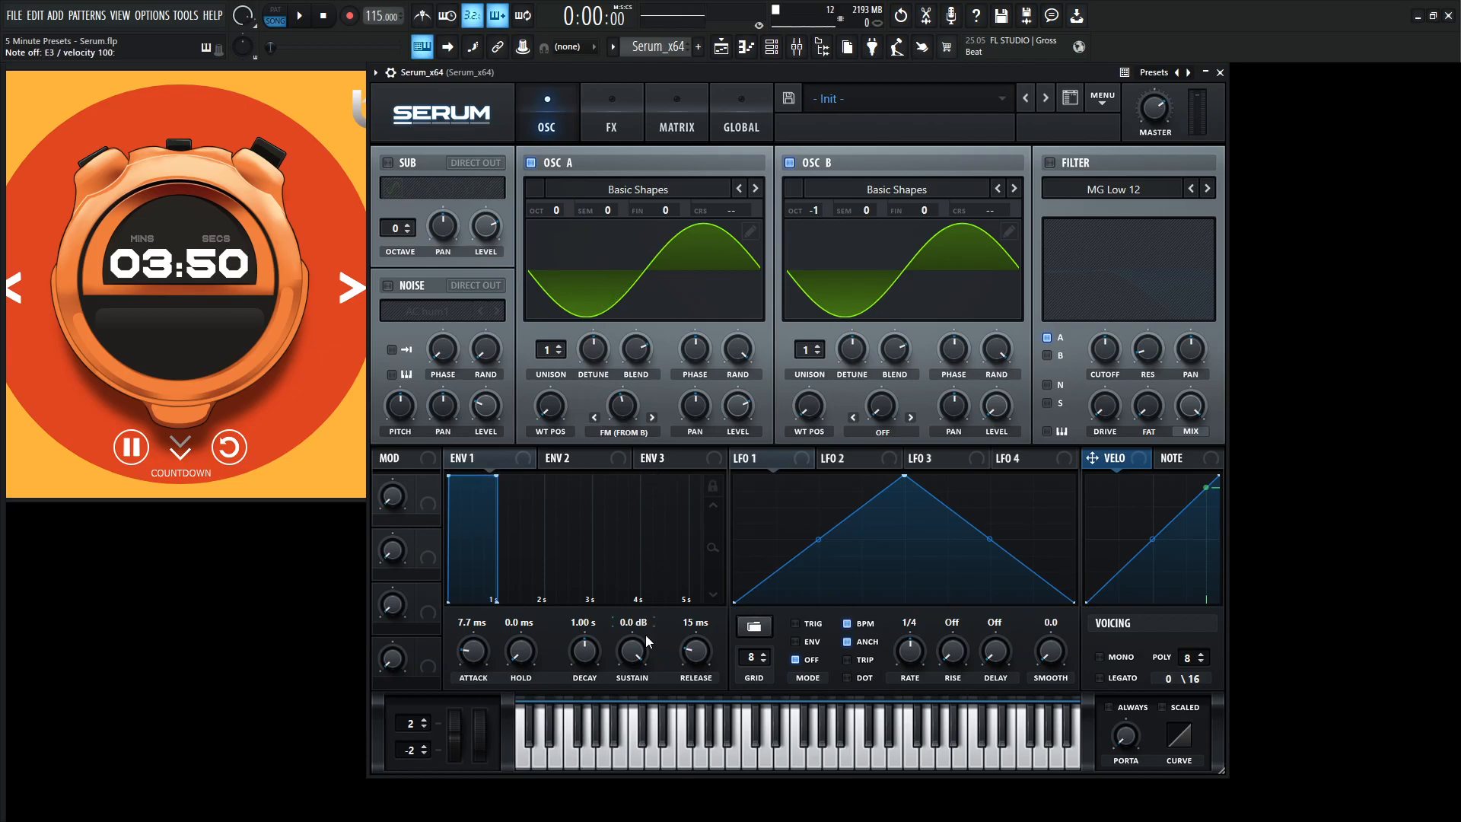
Set Env 1's sustain to about -5.8 dB and its release to about 34 ms.
left_click_drag(642, 646, 638, 688)
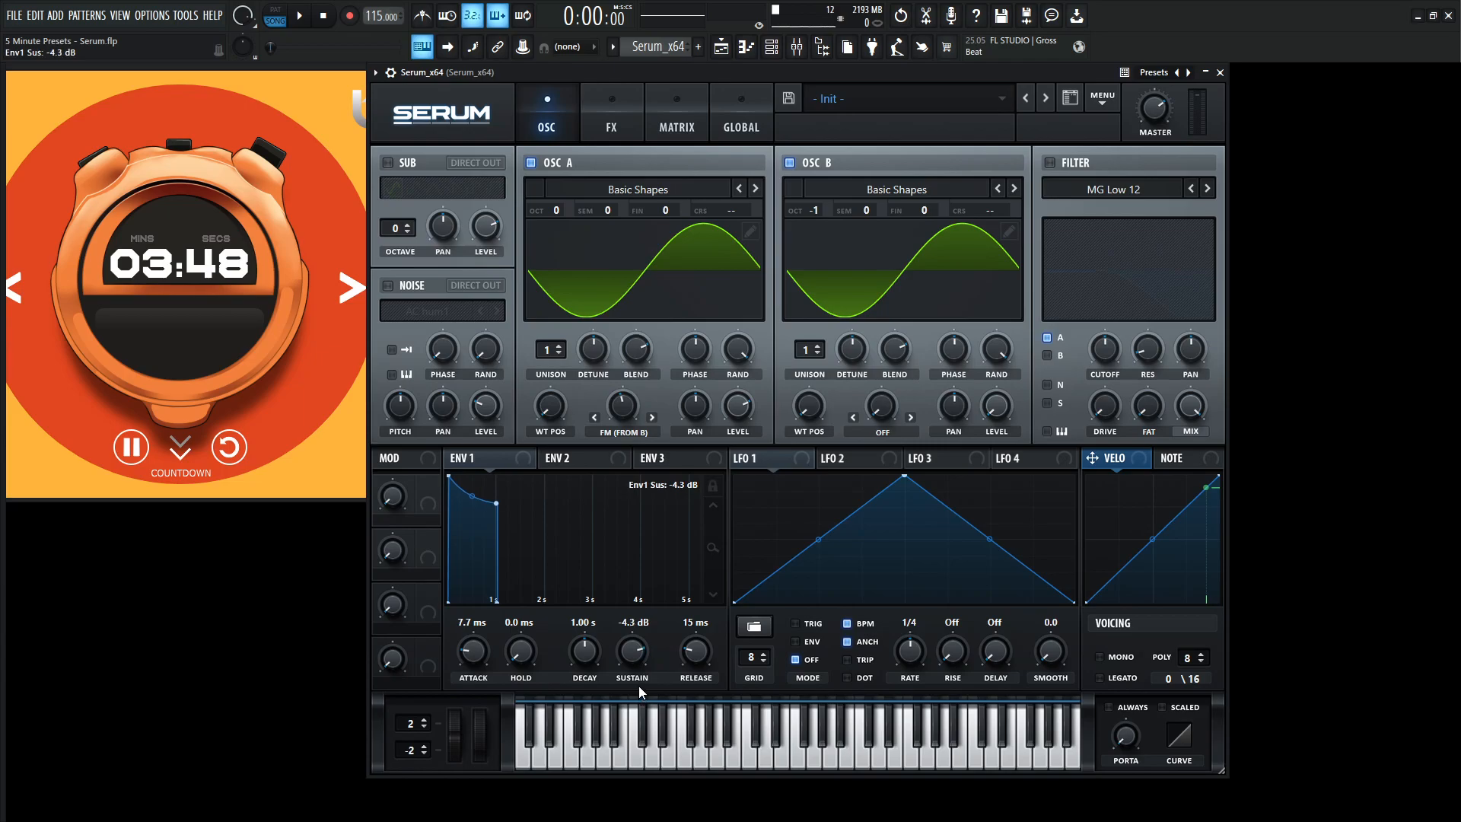
left_click_drag(645, 651, 640, 656)
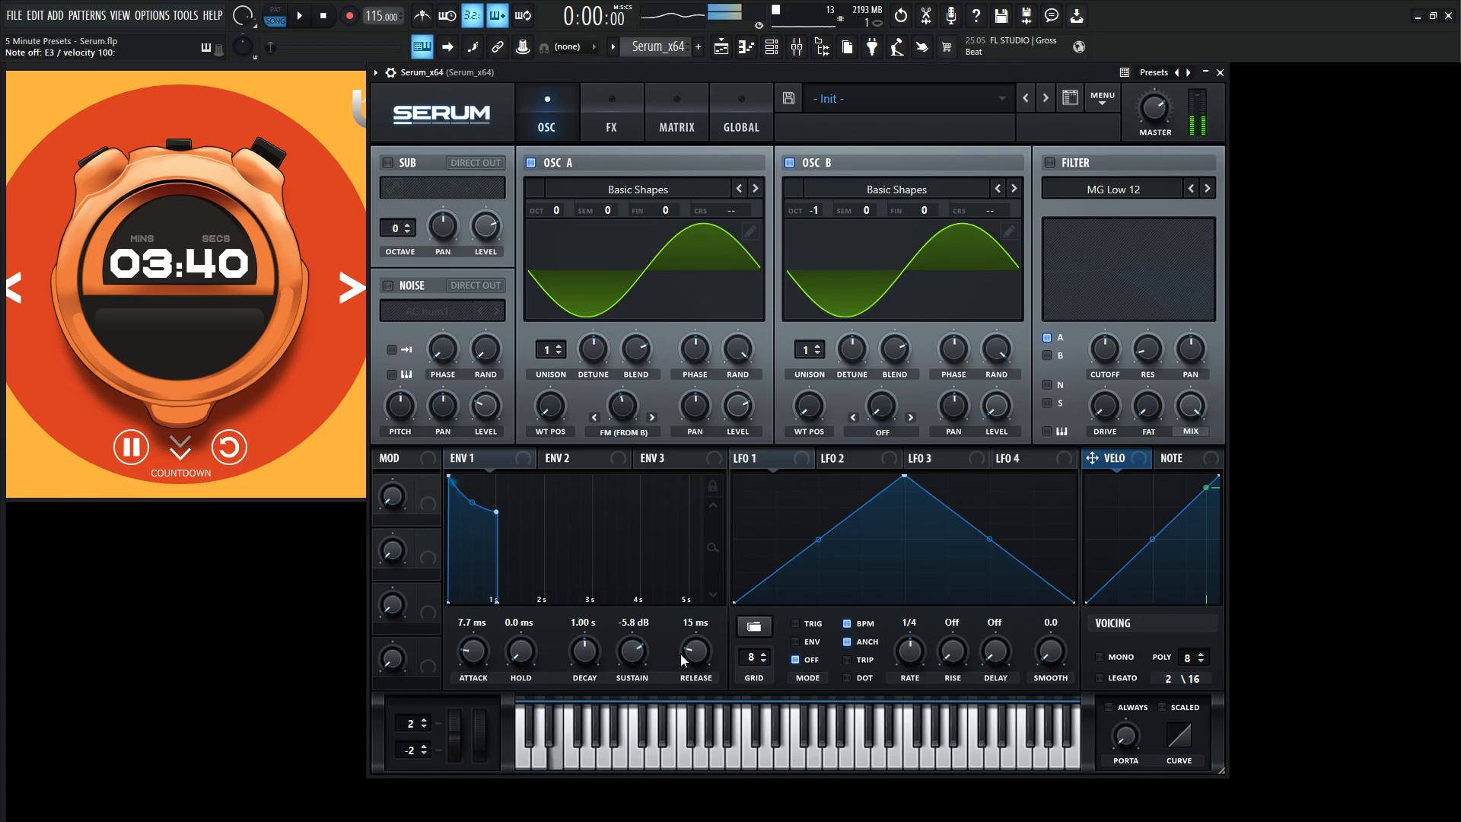
left_click_drag(698, 659, 699, 656)
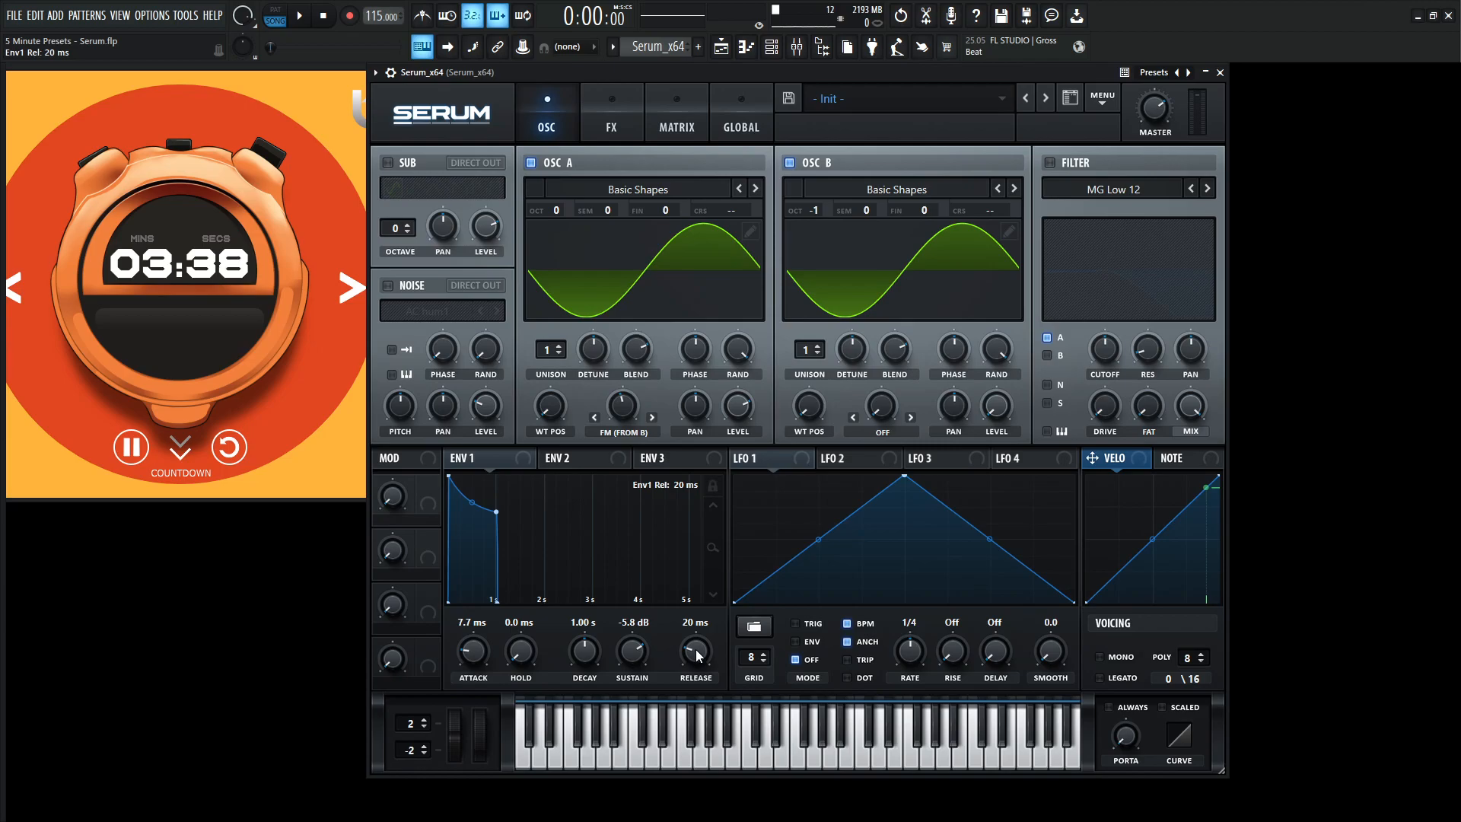
left_click_drag(696, 650, 700, 613)
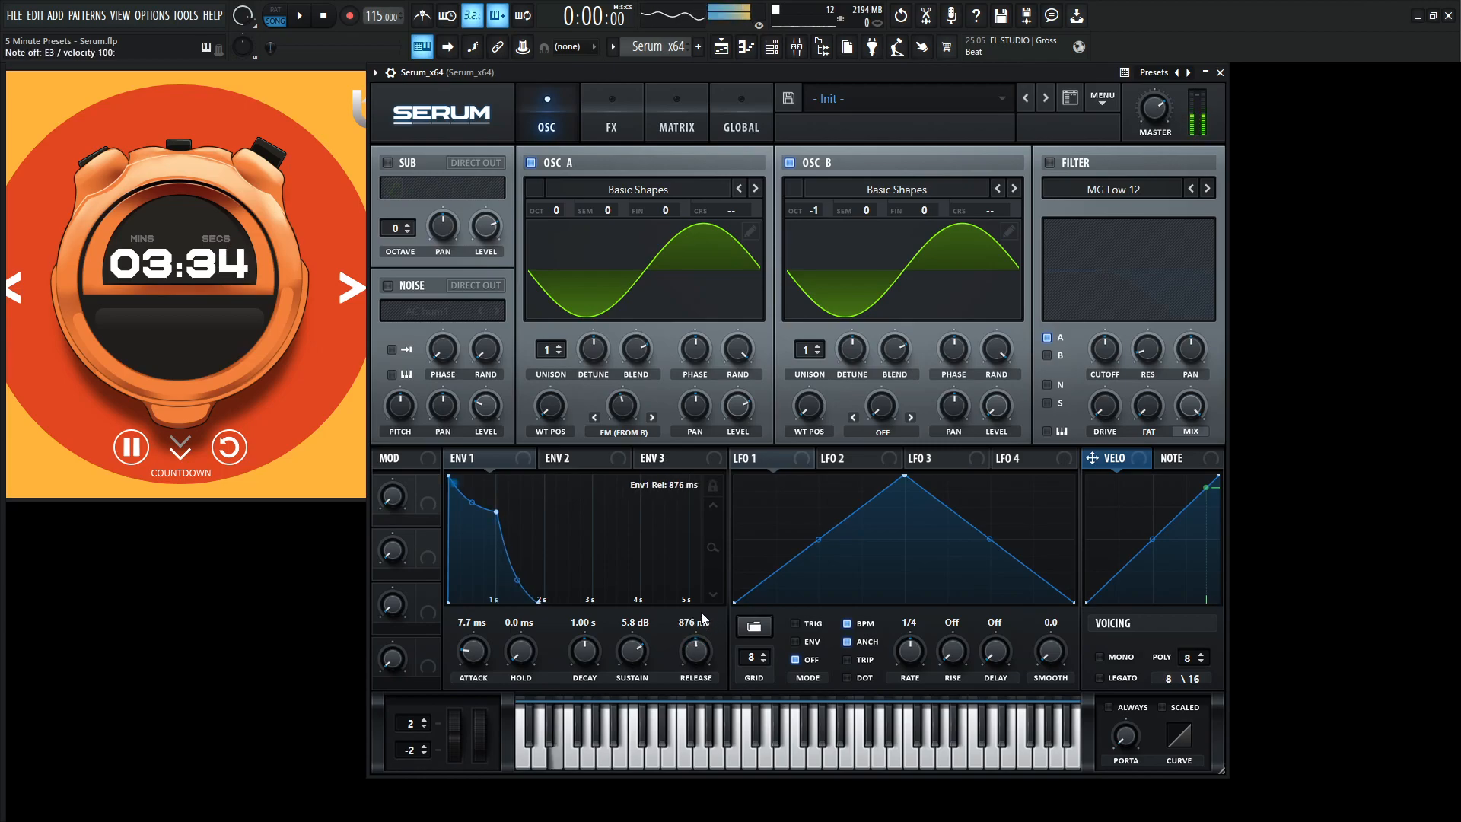
double_click(701, 655)
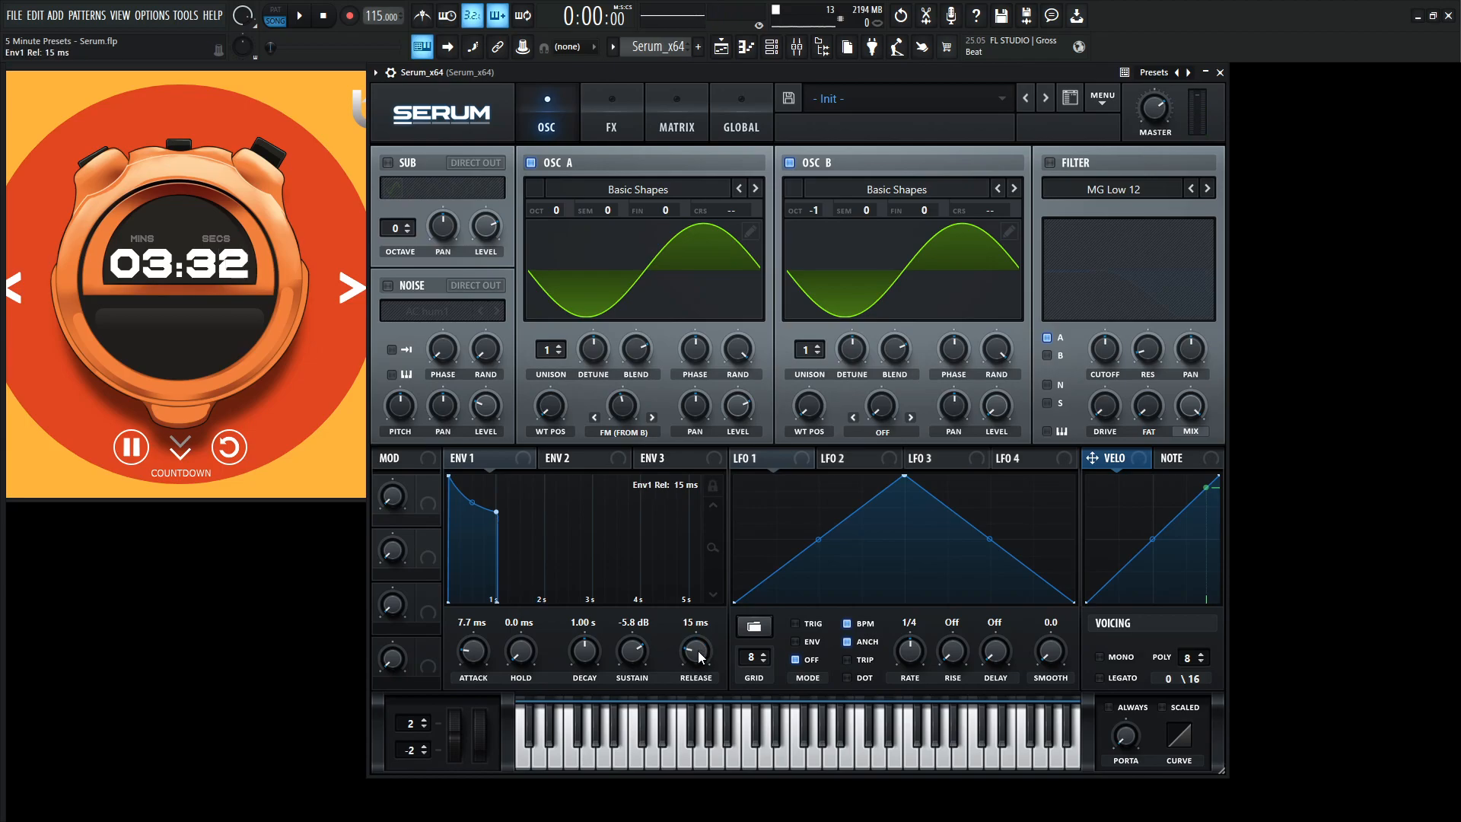
left_click_drag(700, 653, 701, 652)
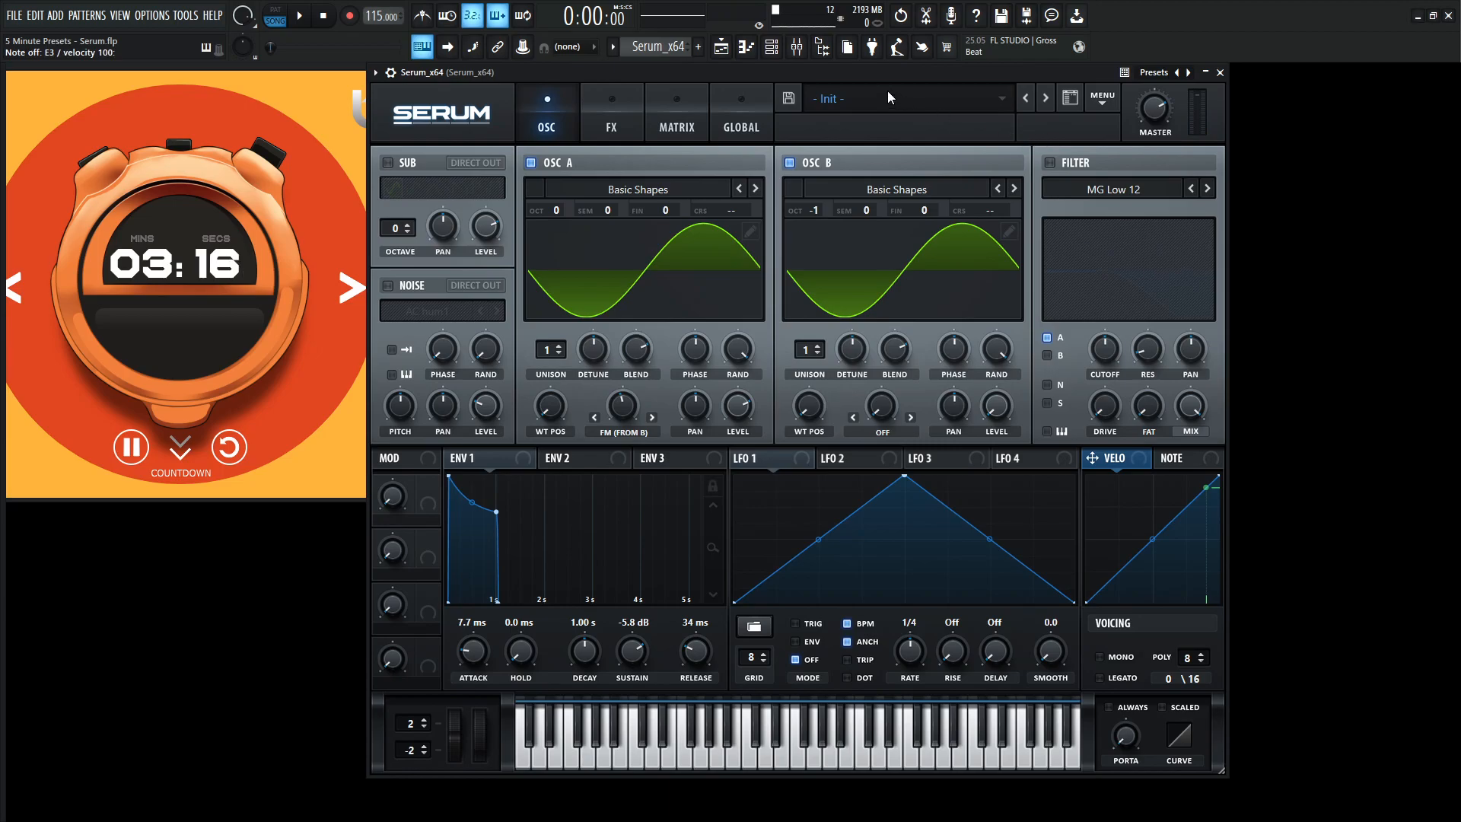
Enable the Distortion effect and set its type to Asym.
left_click(637, 116)
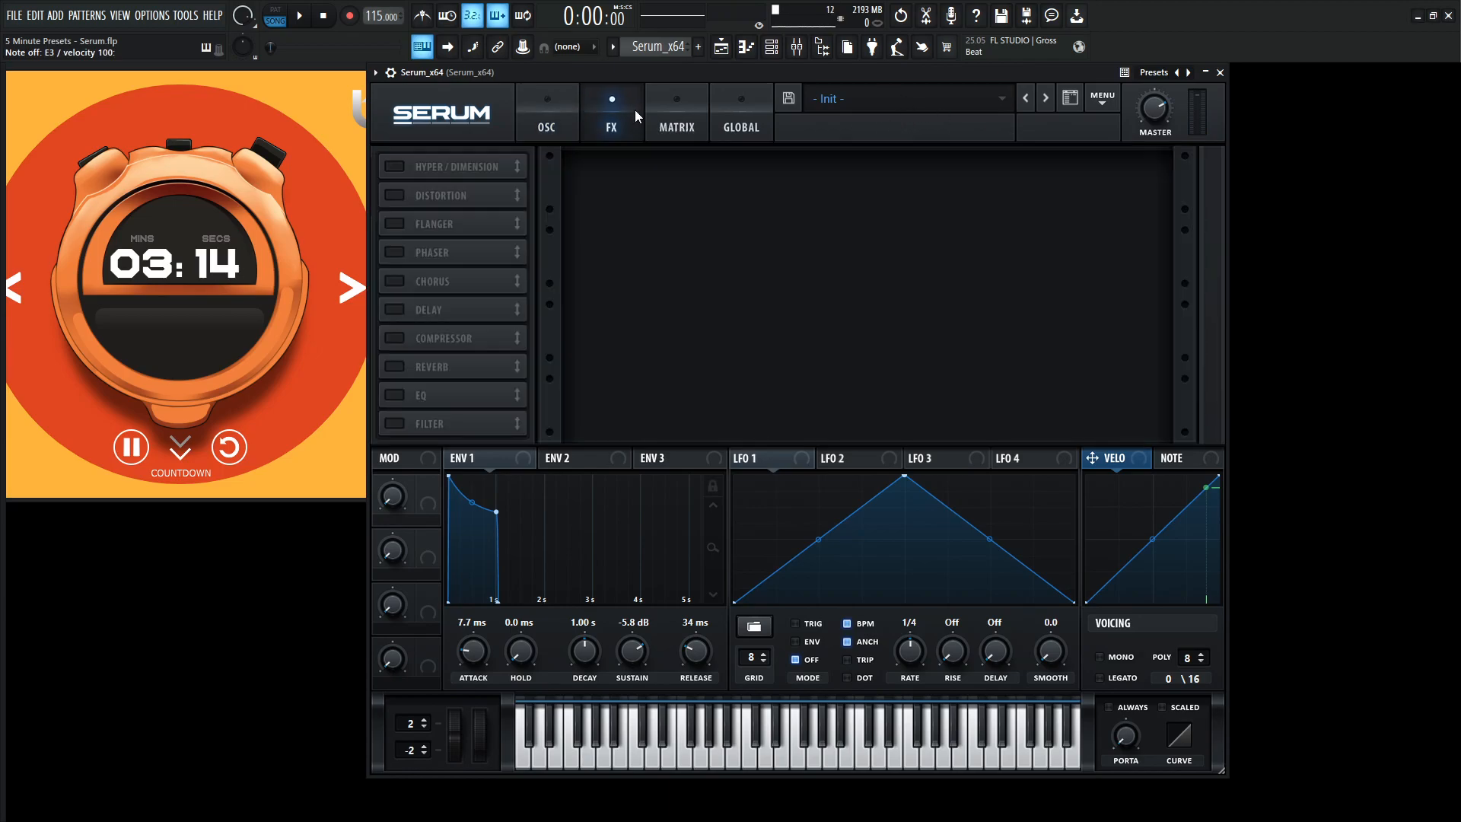
left_click(404, 193)
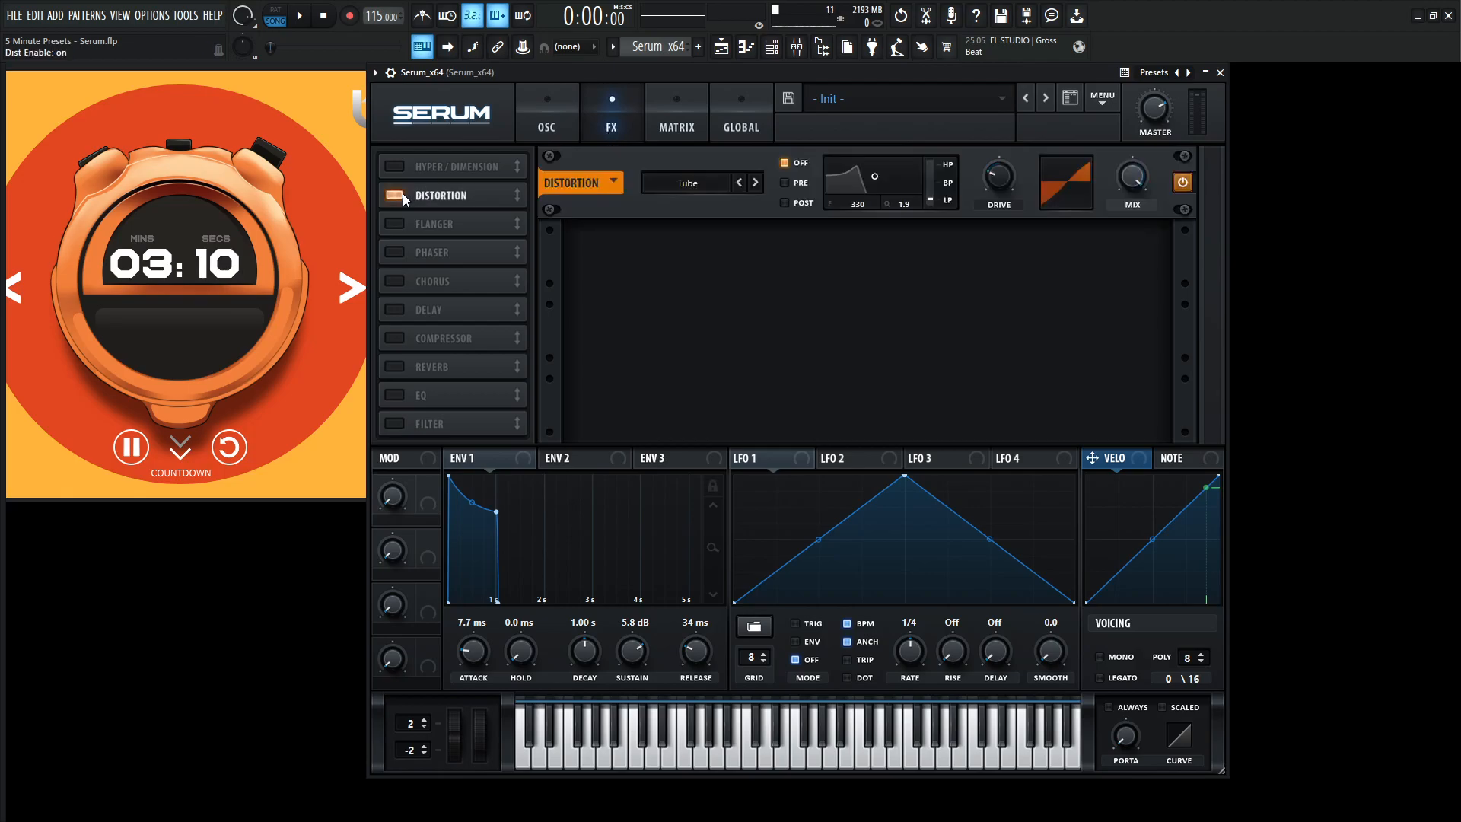
left_click(698, 190)
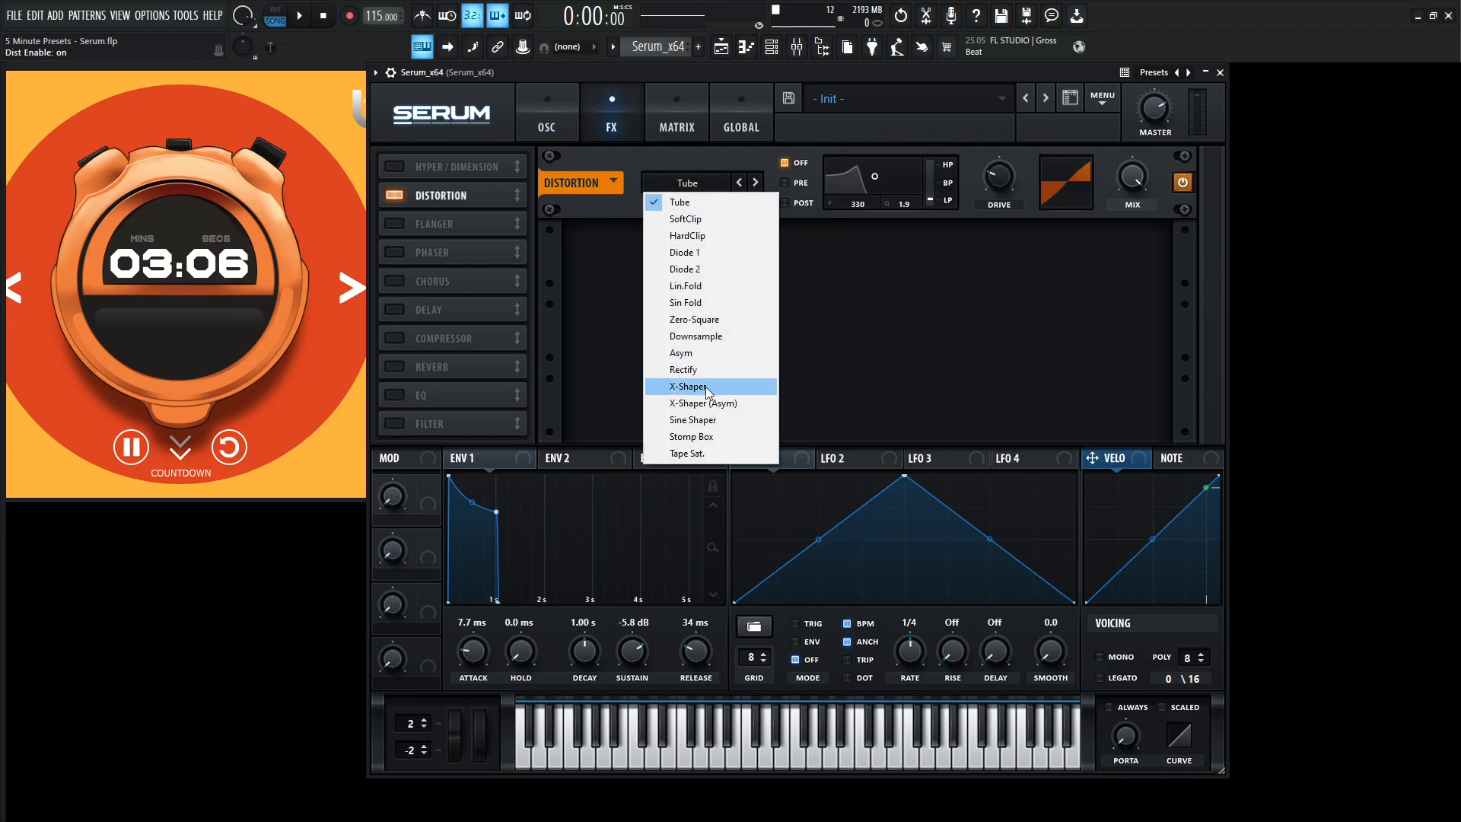
left_click(709, 354)
Save the project while trying the distortion mix from dry to wet, and audition the sound with playback.
left_click_drag(1142, 168, 1142, 268)
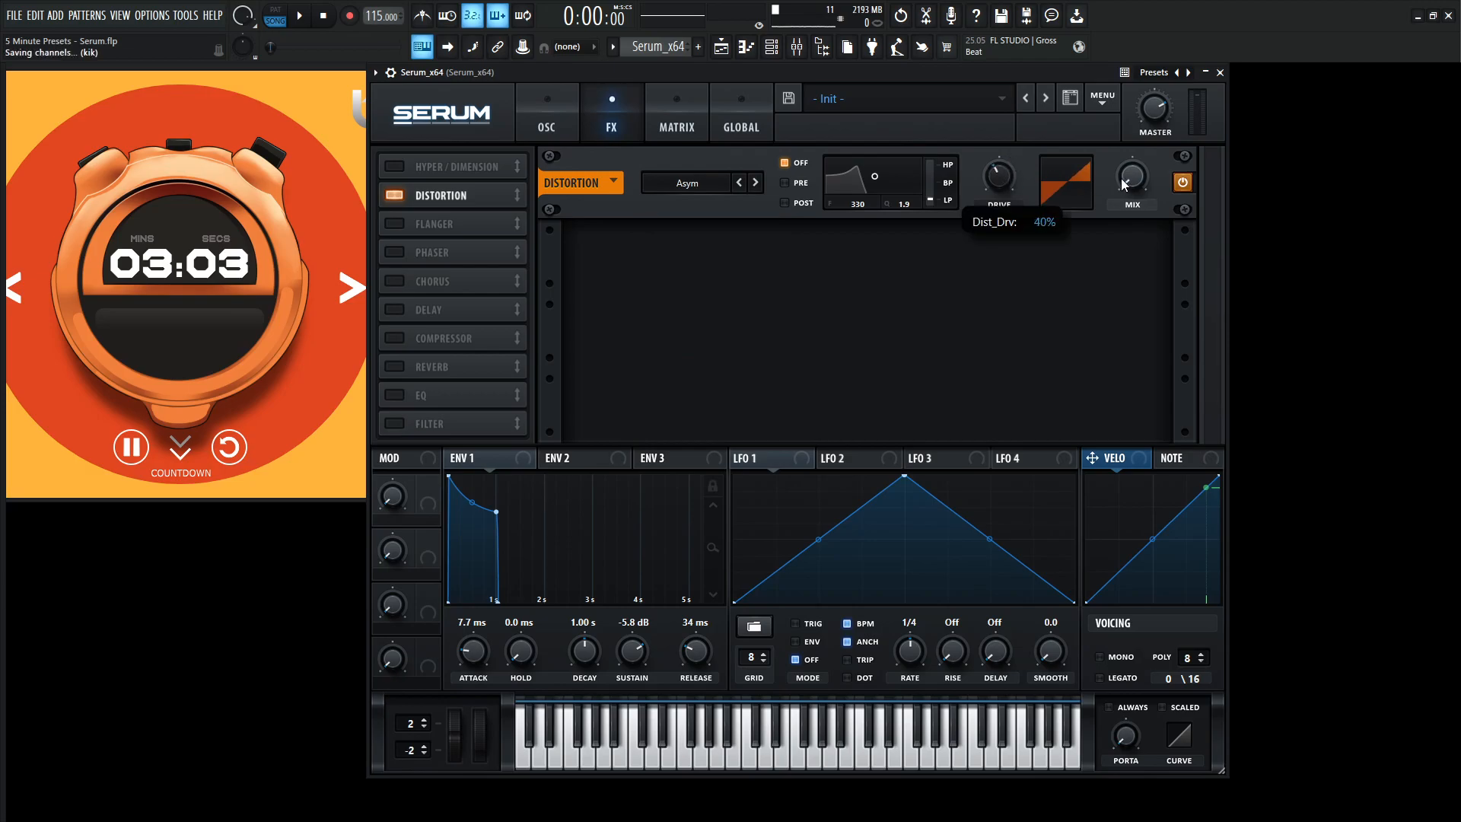
key("ctrl+s")
mouse_move(1134, 181)
left_mouse_down()
mouse_move(1130, 83)
mouse_move(1143, 159)
left_mouse_up()
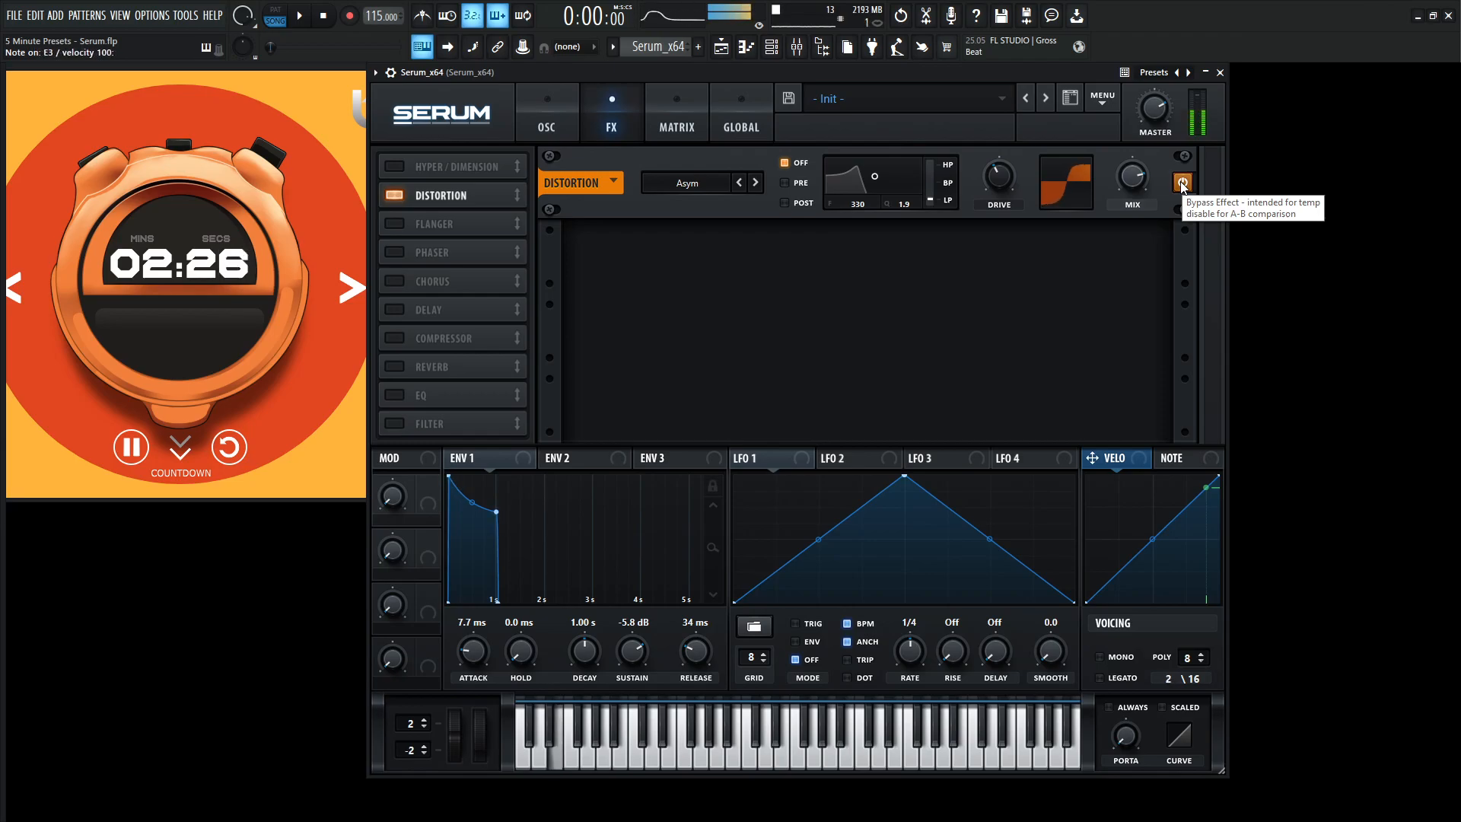
key("space")
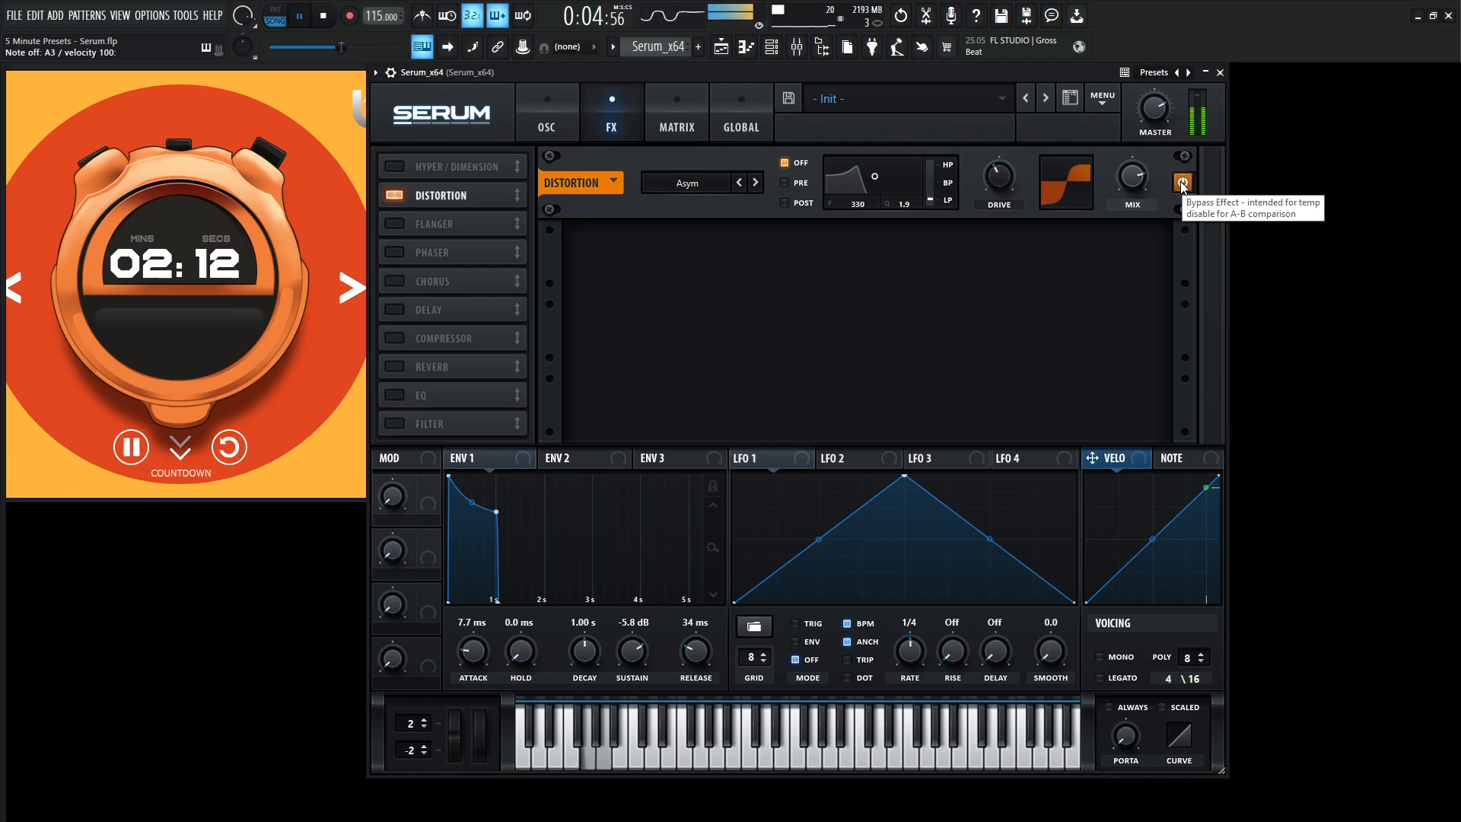
key("space")
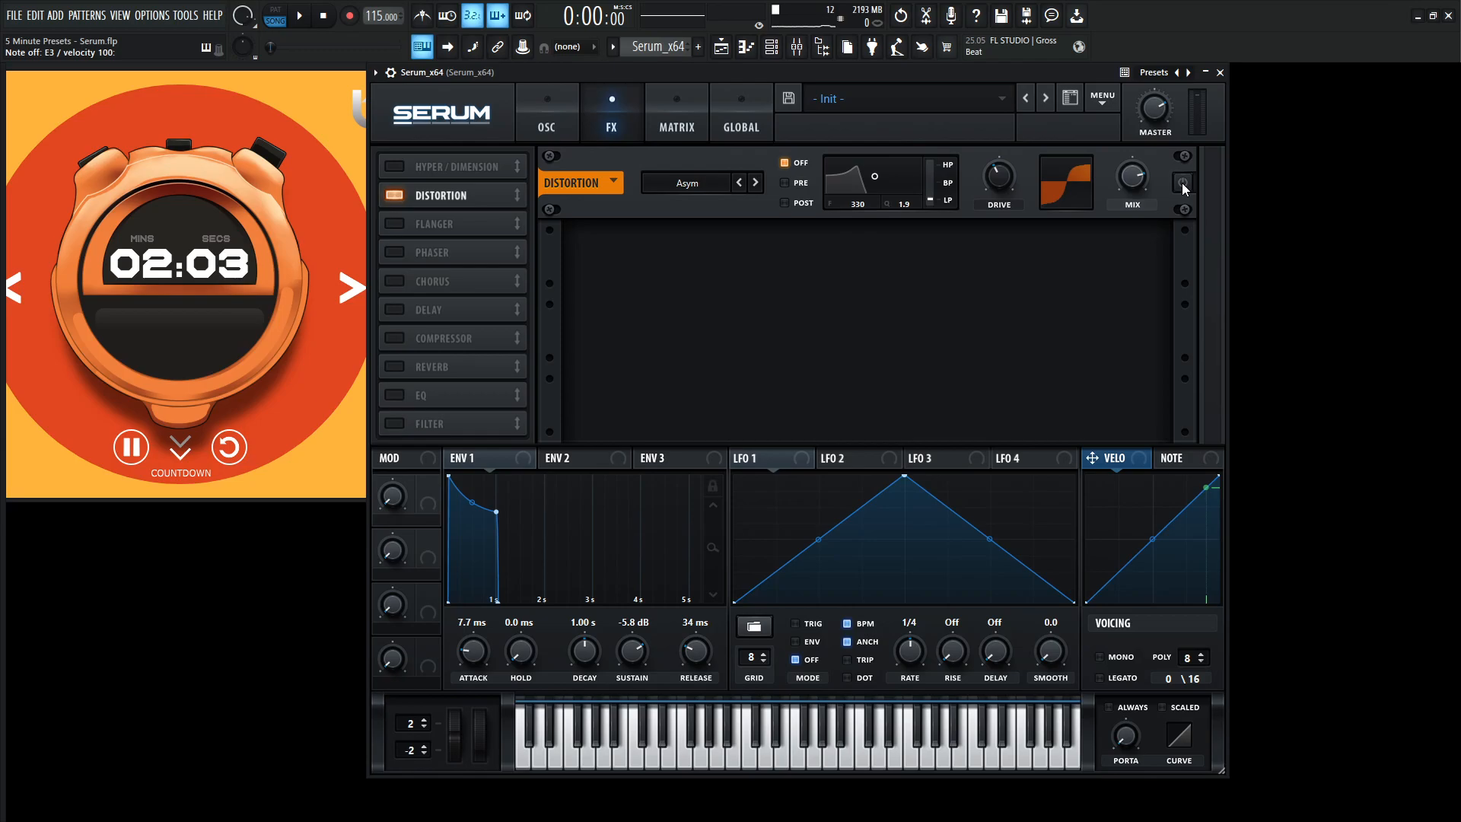
Set the distortion mix to 0%, assign Macro 1 to control it, and raise the macro to maximum.
left_click_drag(1134, 180, 1126, 340)
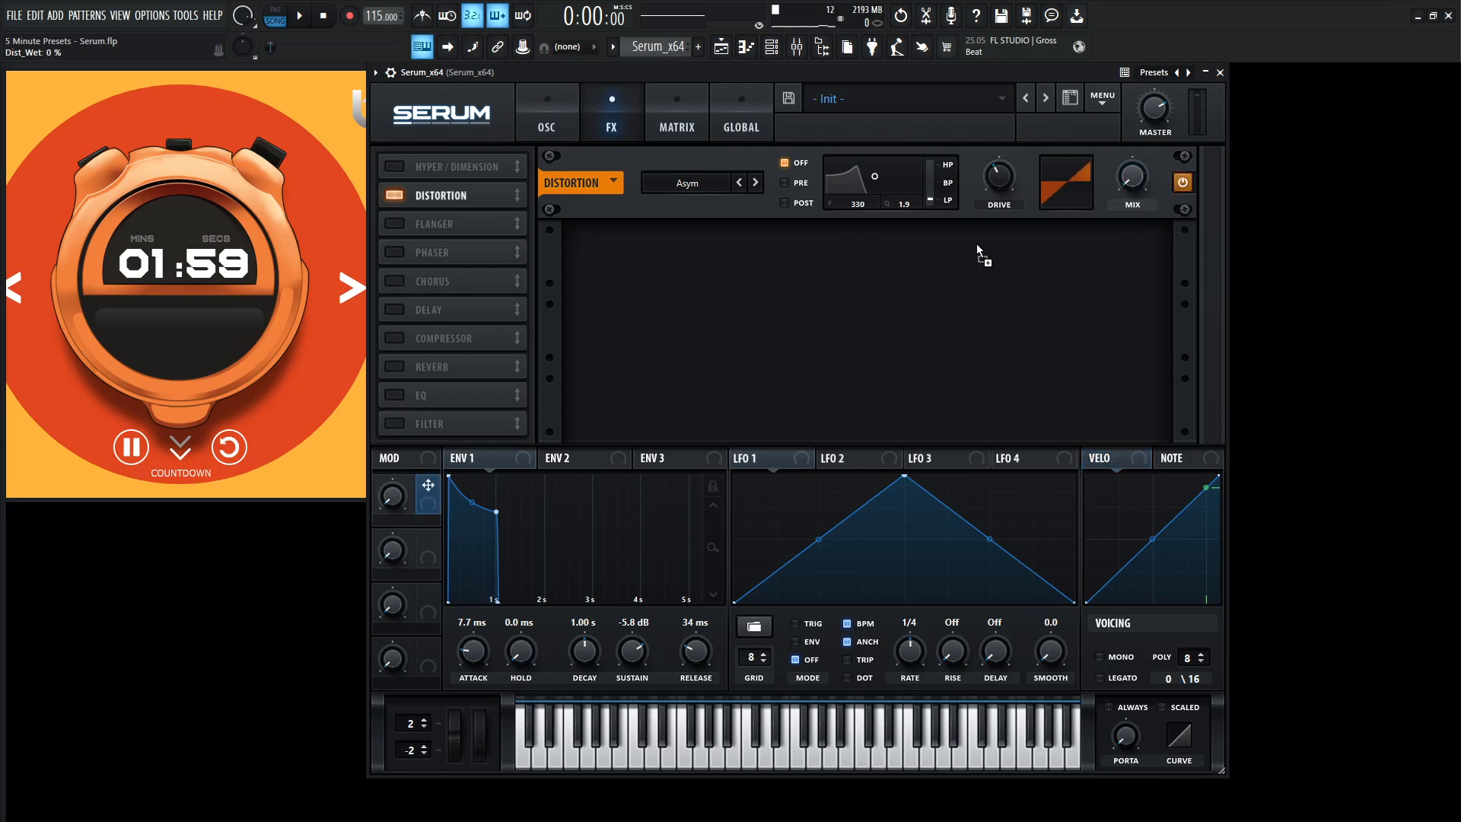
left_click_drag(1130, 179, 1121, 177)
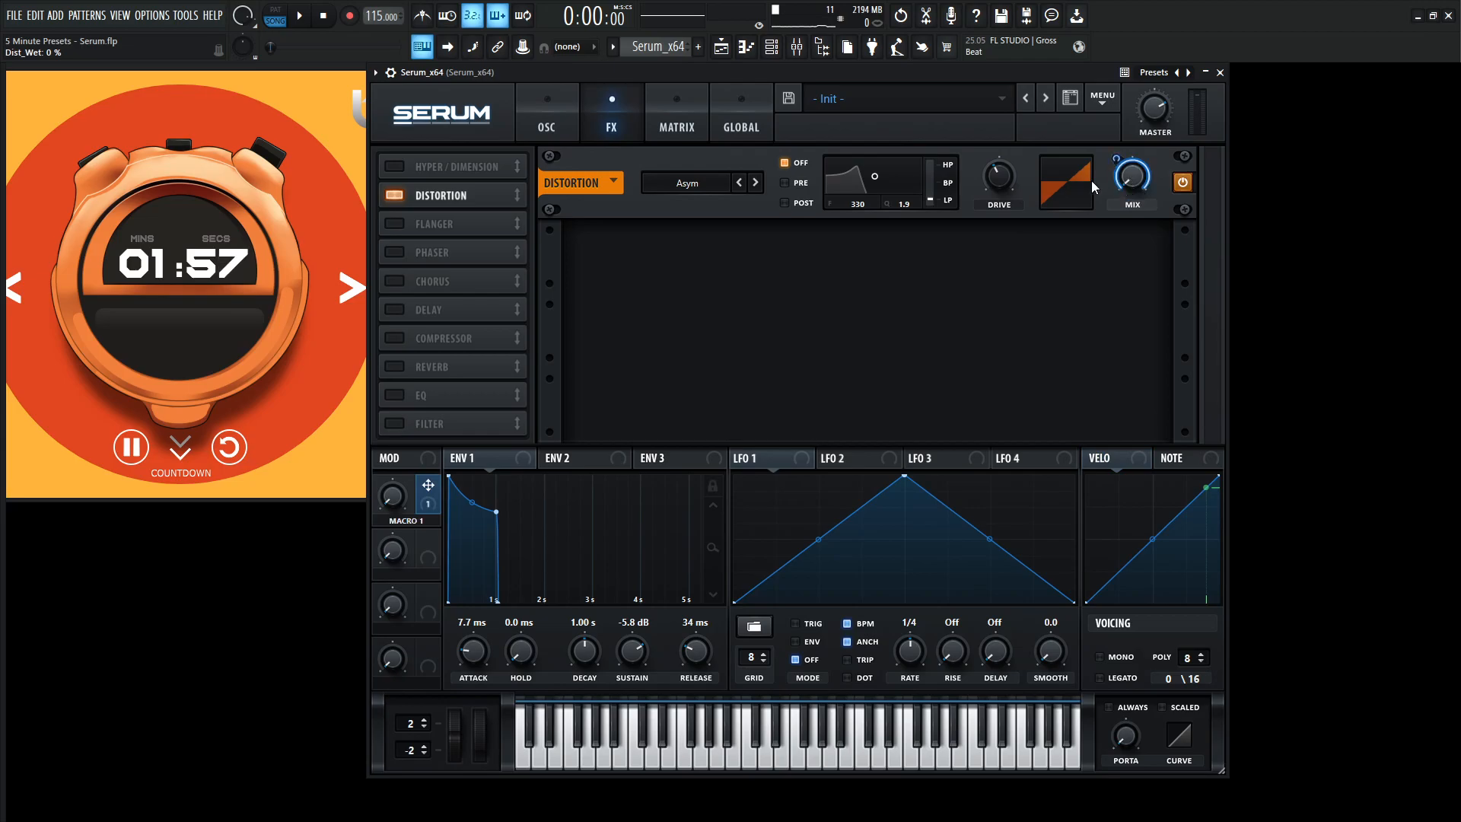
left_click_drag(395, 496, 466, 256)
Play a few notes to hear the distortion with Macro 1 fully up.
key("m")
key("n")
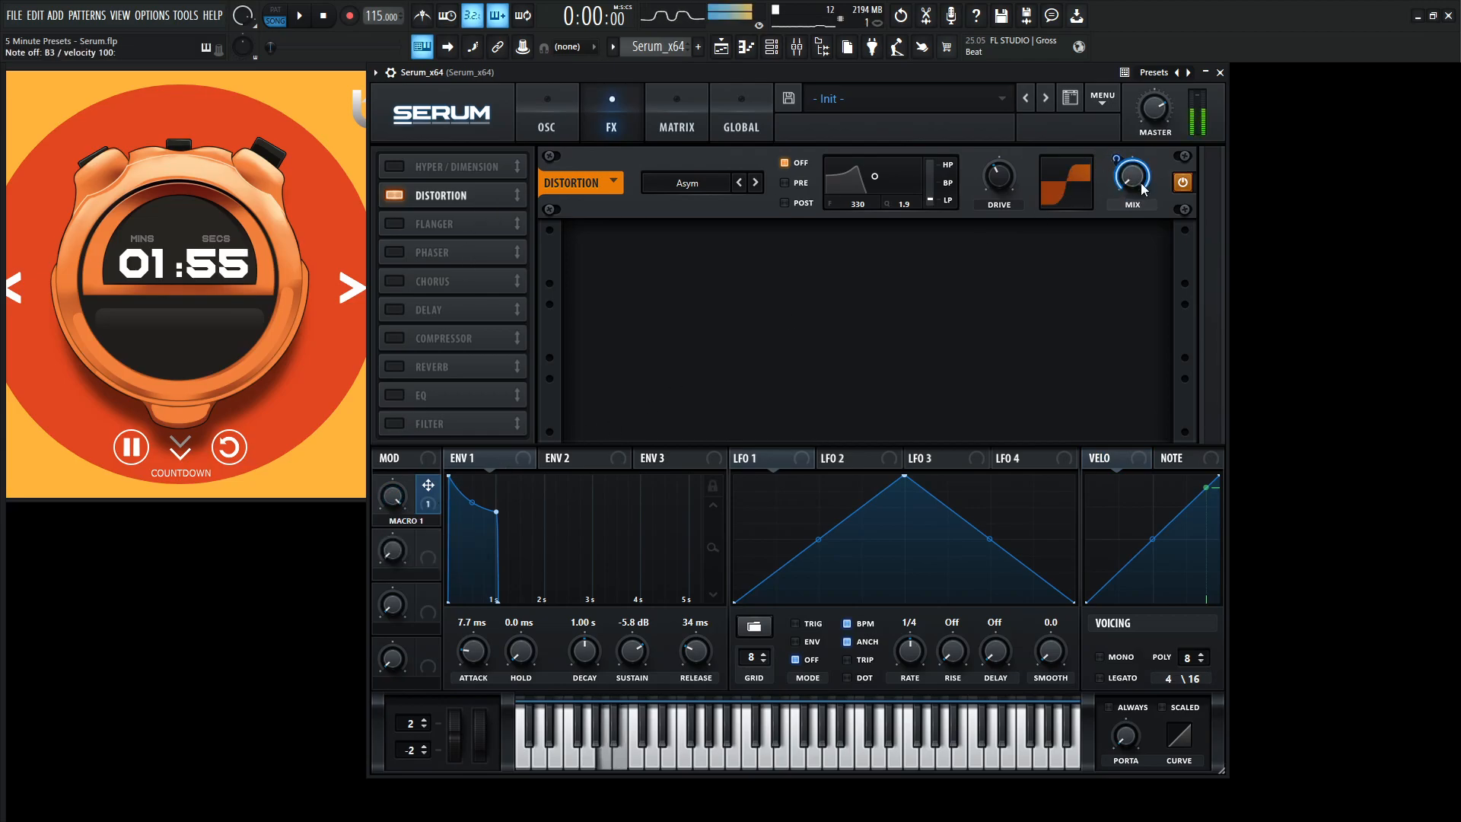
key("b")
key("c")
key("c")
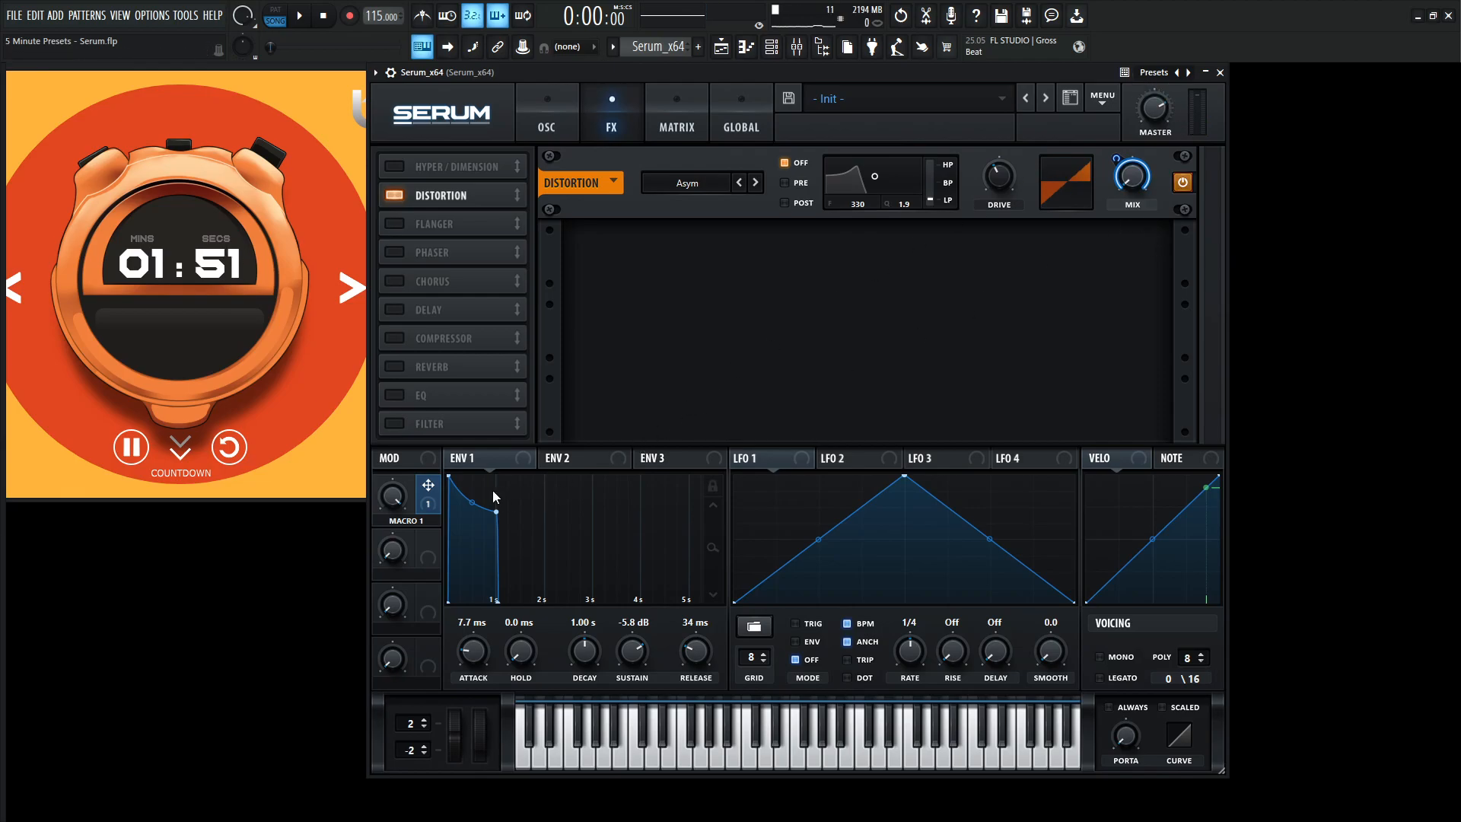
Rename Macro 1 as DISTORTION.
double_click(408, 521)
left_click(420, 523)
type("g")
left_click_drag(436, 522, 364, 515)
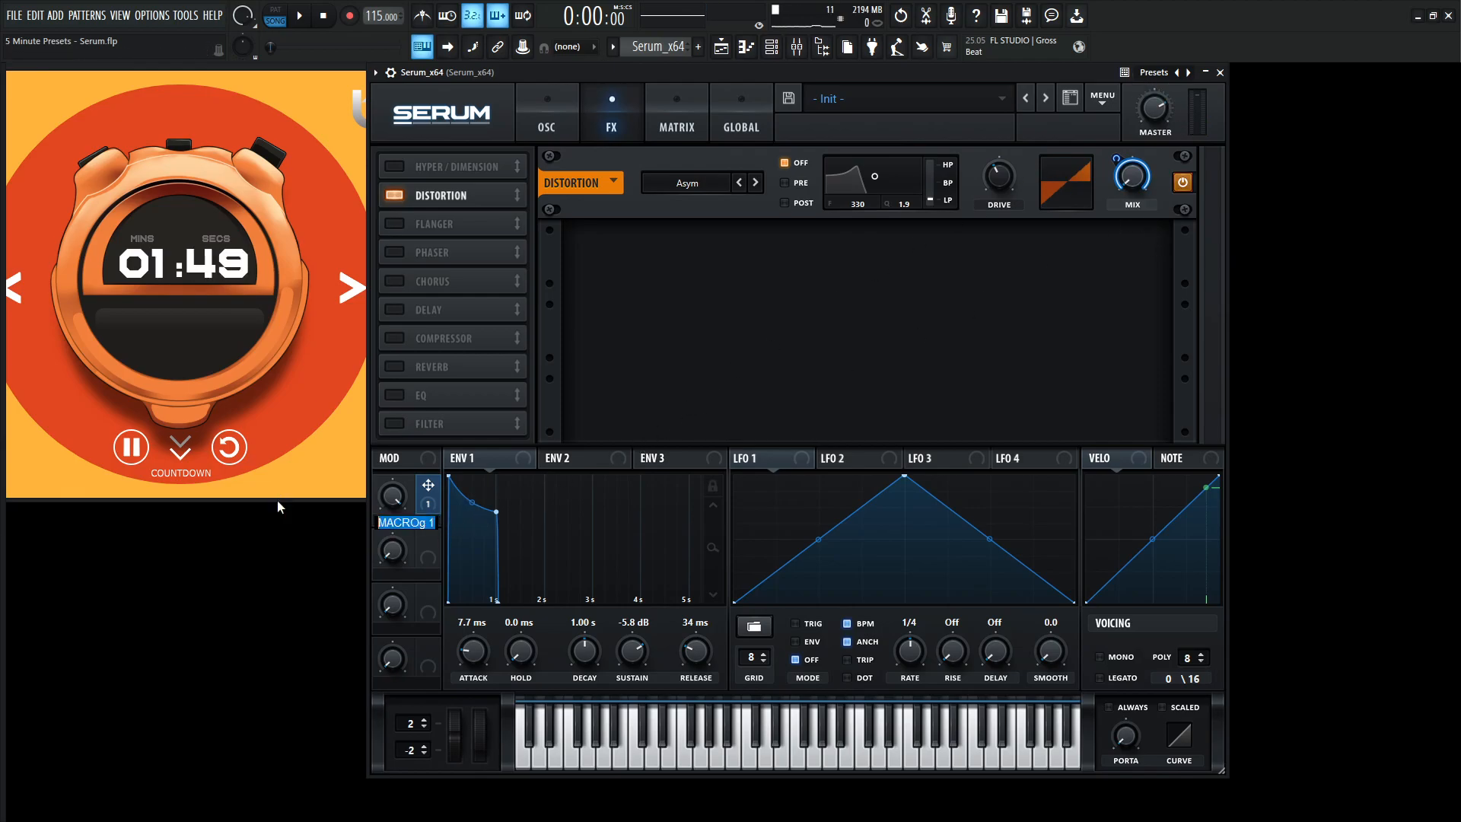
key("BackSpace")
type("tortion")
key("Return")
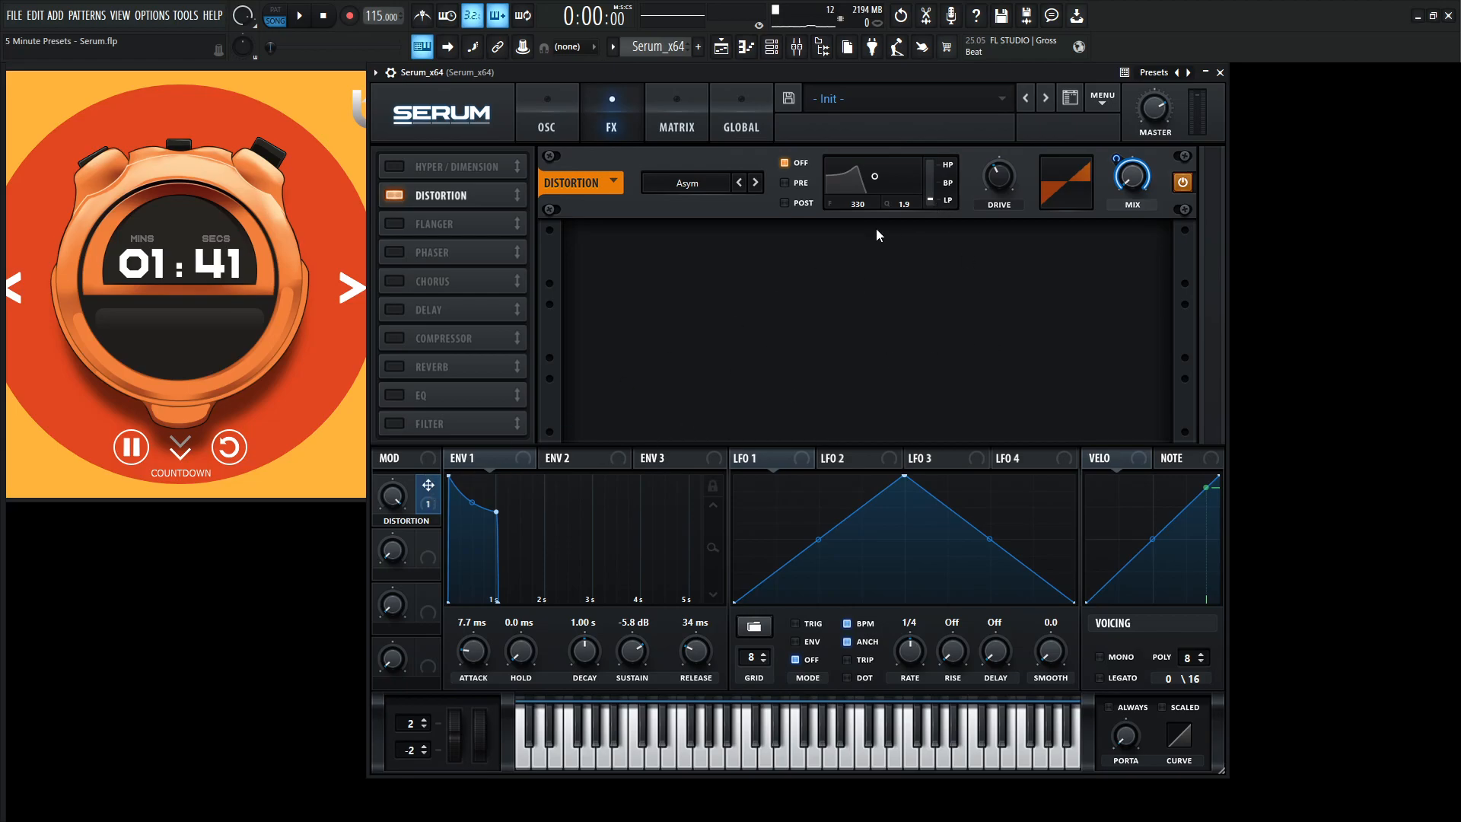
Sweep the Distortion macro between its extremes, leave it at a moderate amount, and return to the oscillator page.
left_click_drag(395, 496, 458, 618)
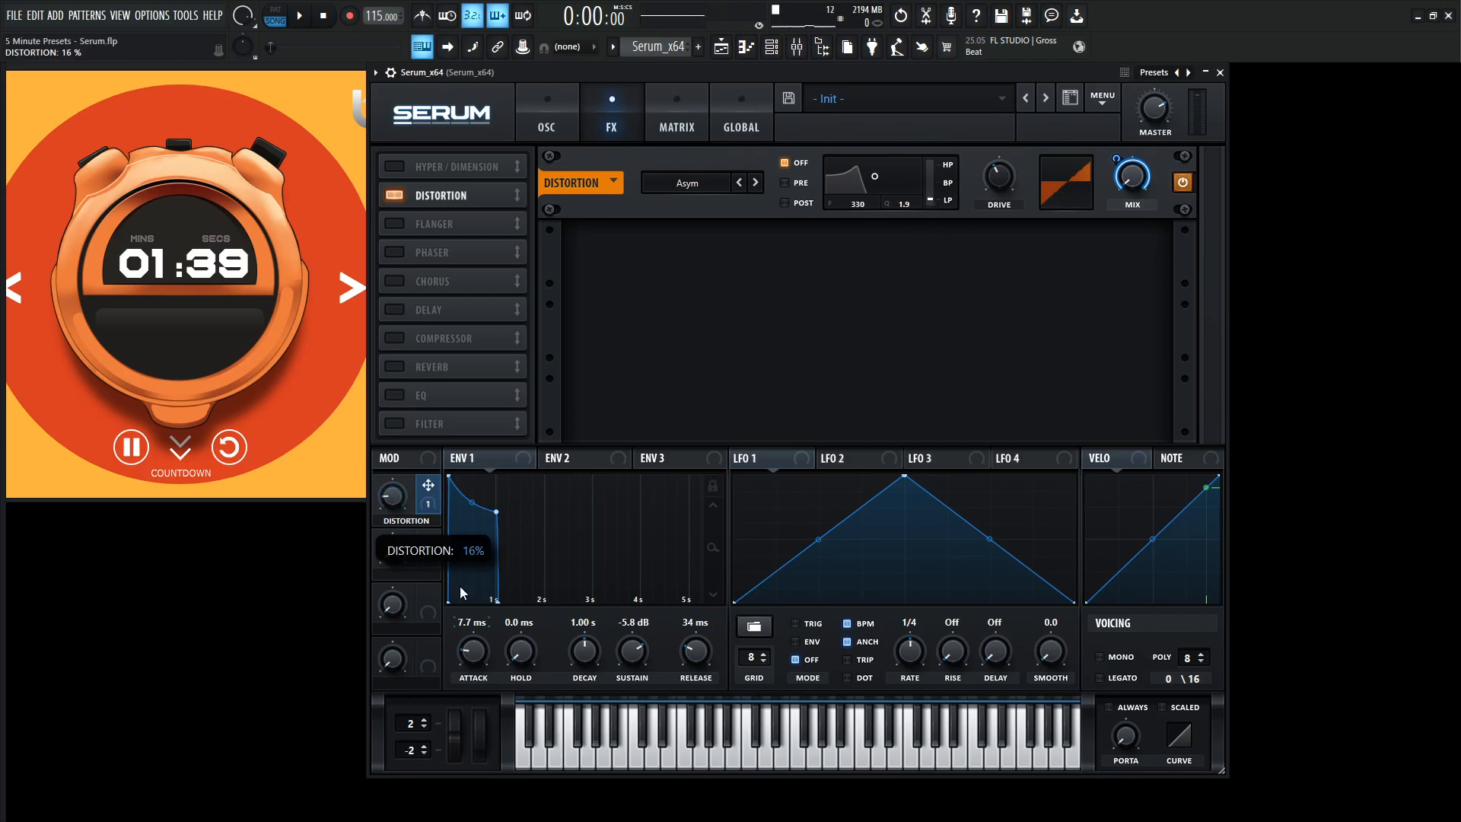
left_click_drag(395, 506, 392, 344)
left_click_drag(395, 499, 411, 776)
left_click_drag(399, 503, 466, 182)
left_click_drag(393, 502, 436, 760)
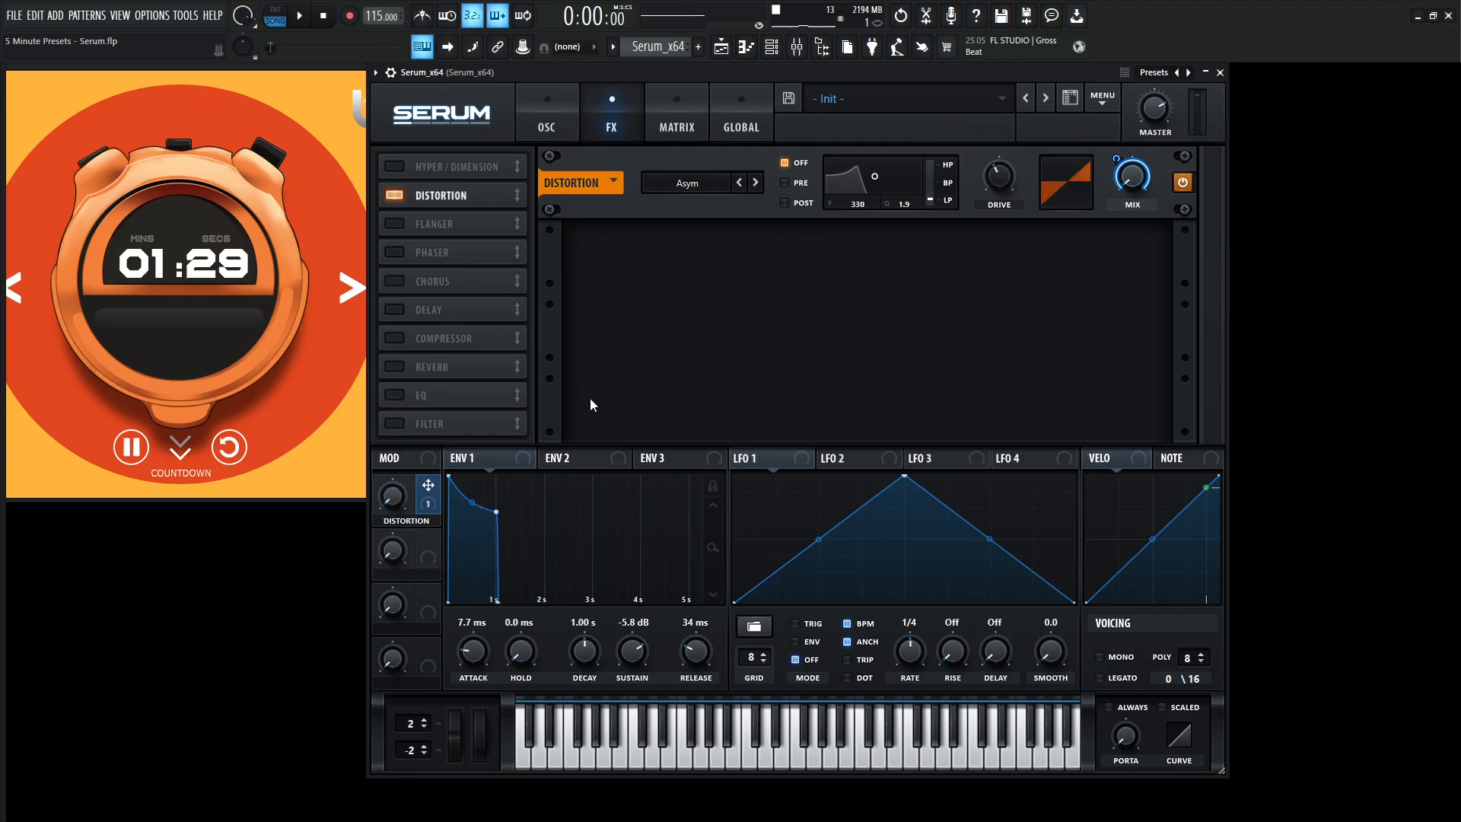
left_click_drag(394, 500, 411, 440)
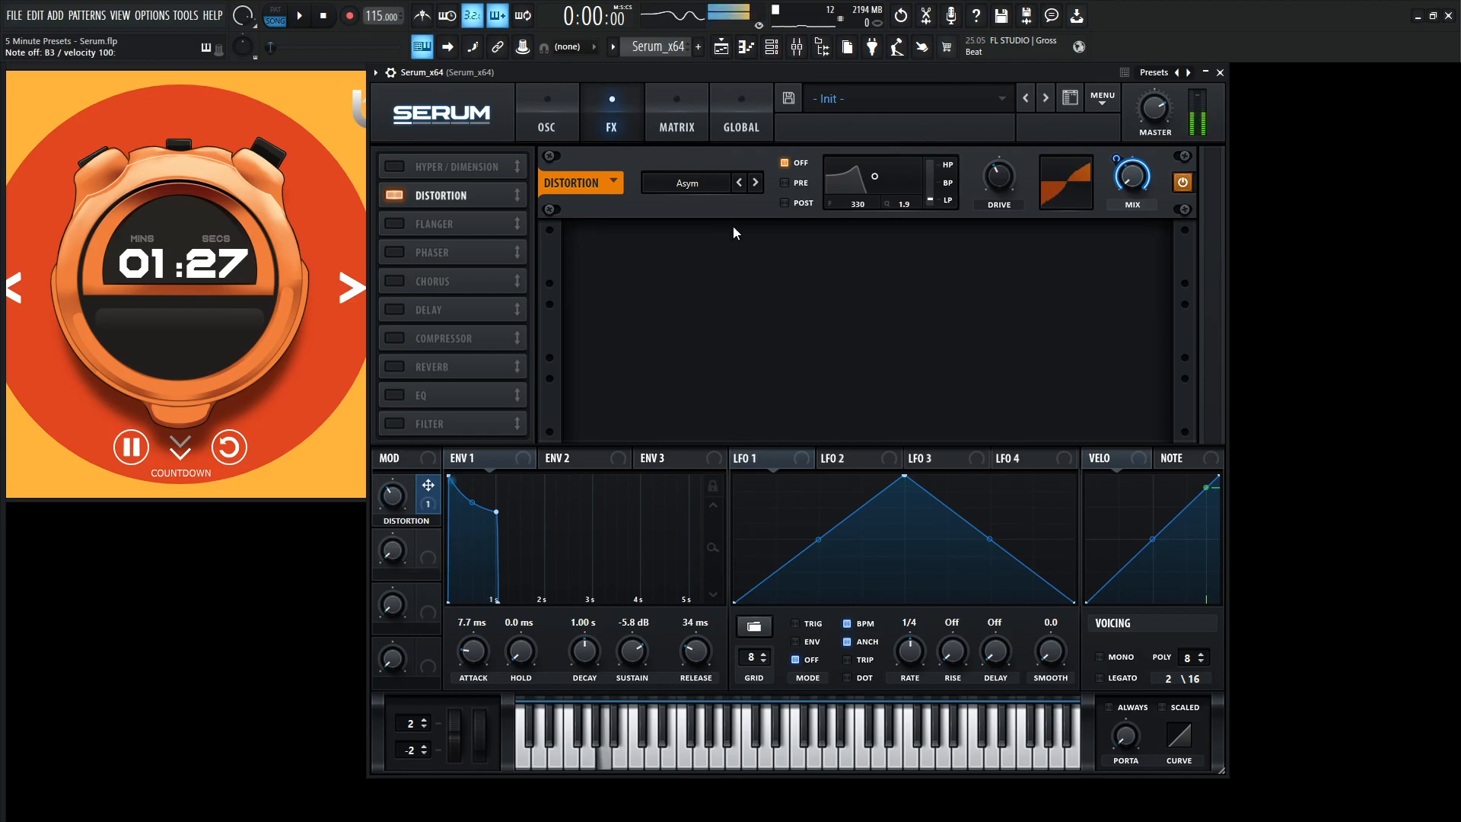
left_click(566, 120)
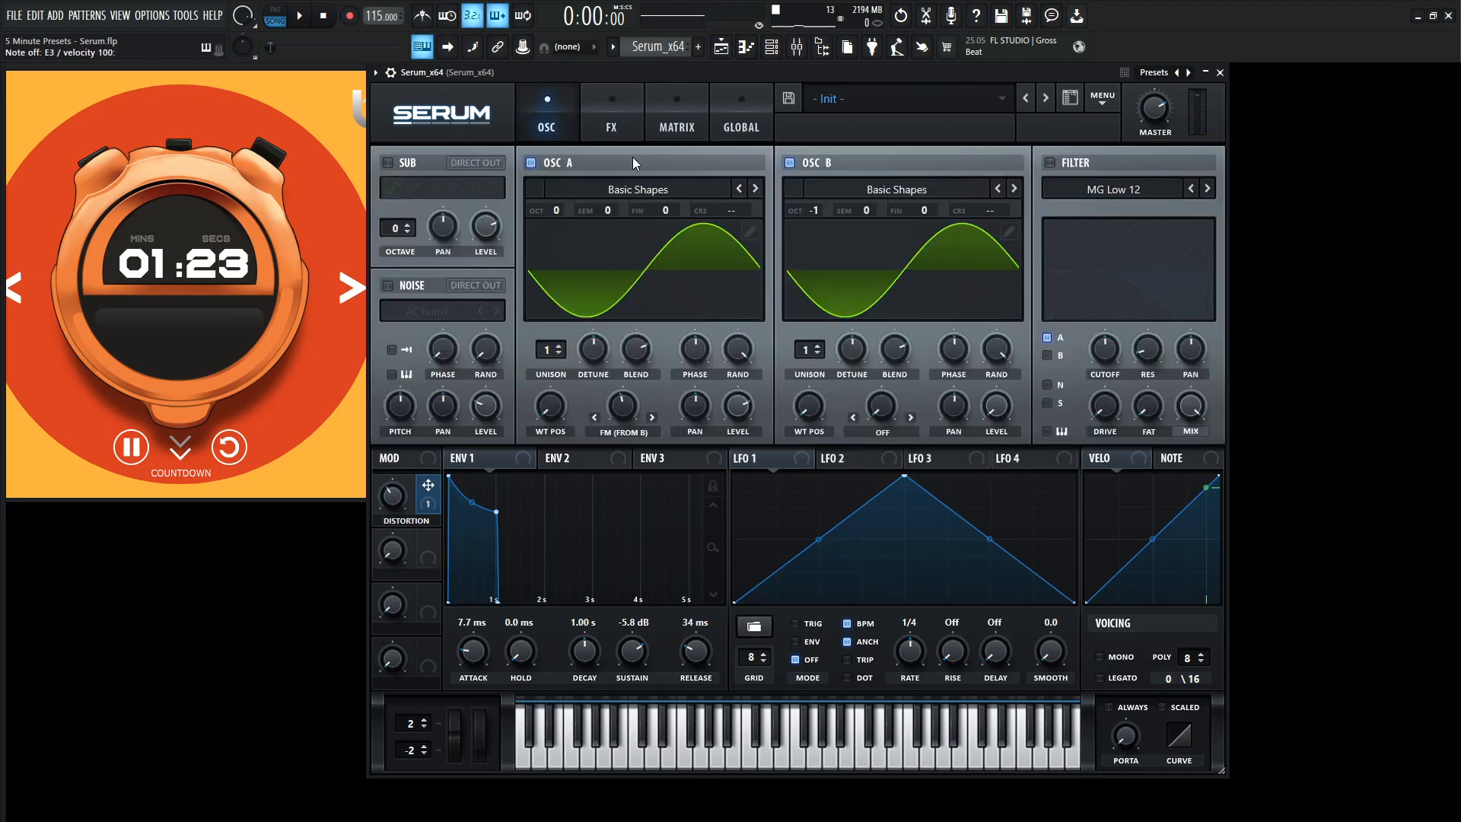
Turn on the noise oscillator, load the kick trans 3 sample from Attacks_Misc, and play a few notes to hear it.
left_click(388, 285)
left_click(440, 310)
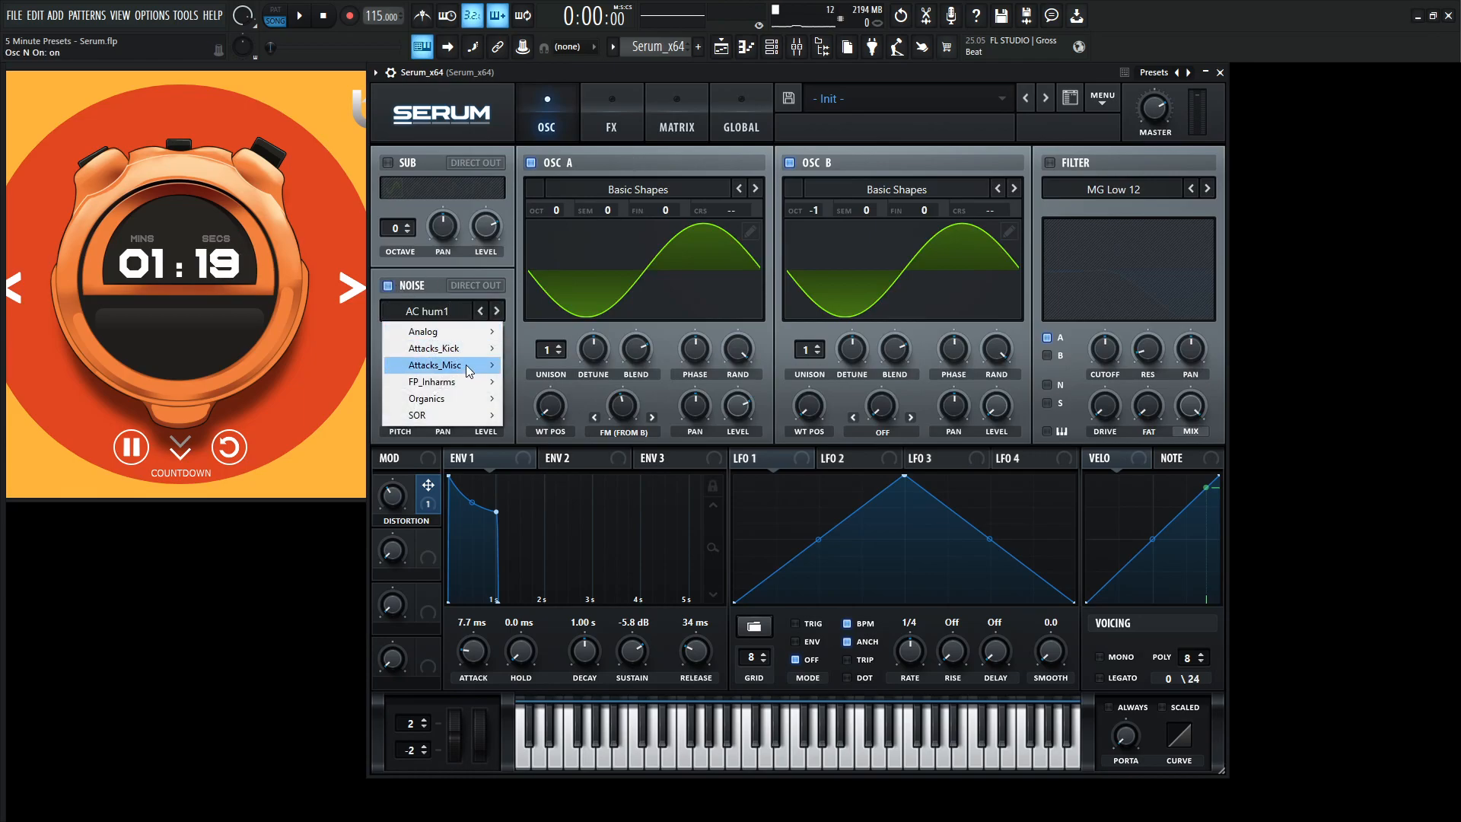
mouse_move(468, 369)
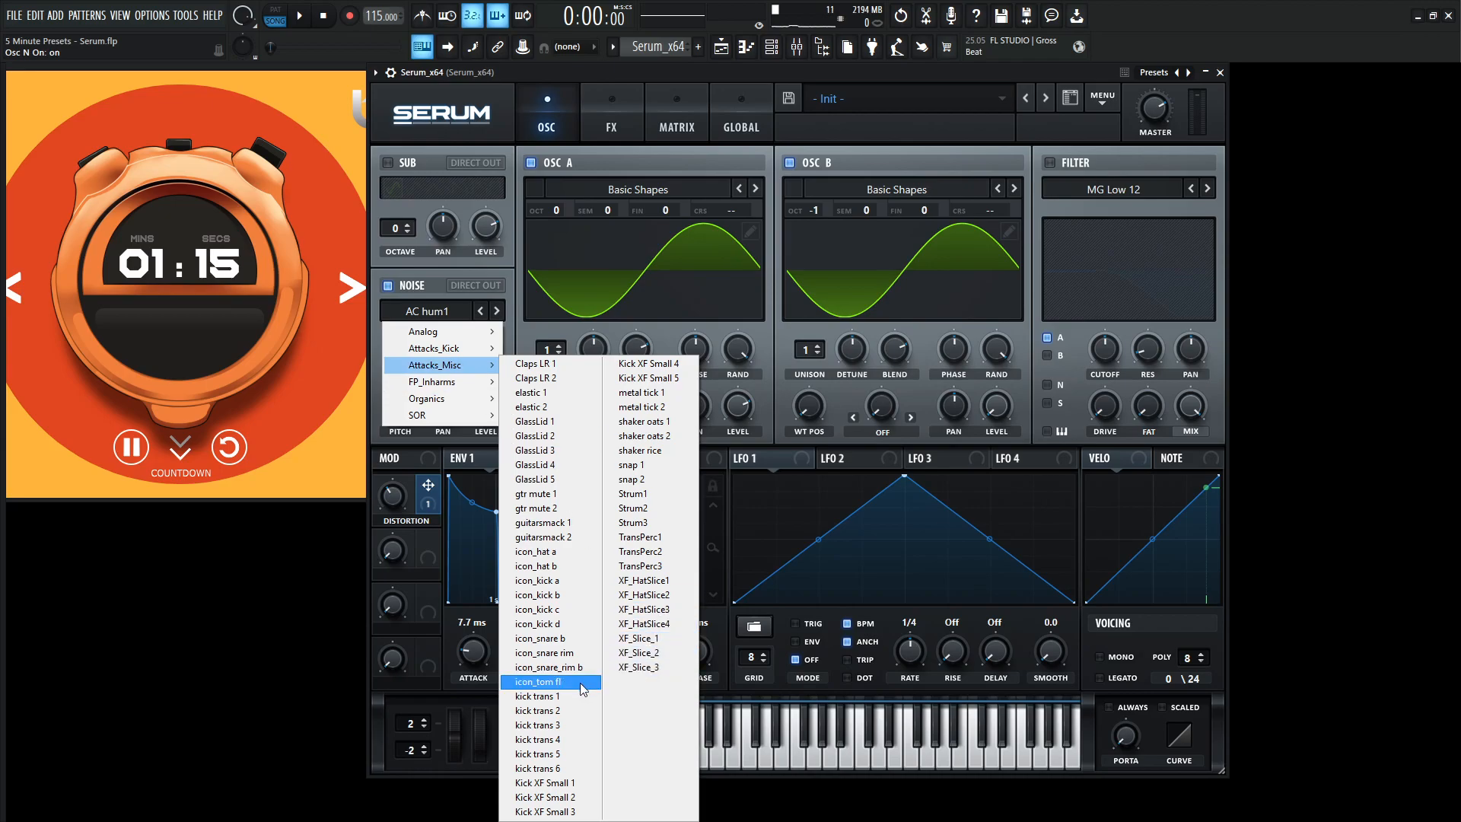
left_click(572, 725)
key("m")
key("m")
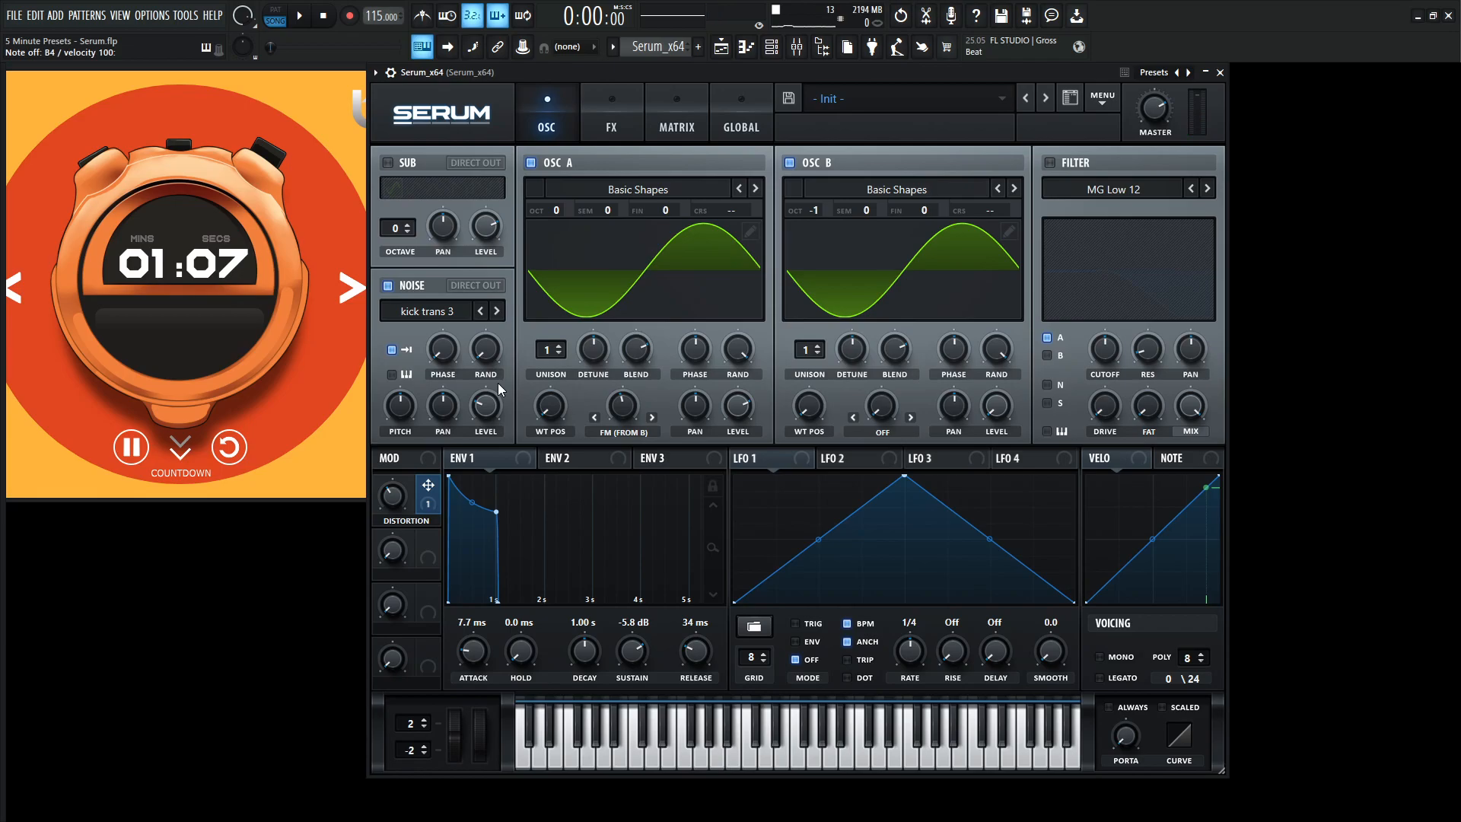
Assign Envelope 2 to the noise level and adjust its modulation amount.
left_click(572, 459)
mouse_move(491, 408)
left_mouse_down()
mouse_move(473, 432)
mouse_move(473, 387)
left_mouse_up()
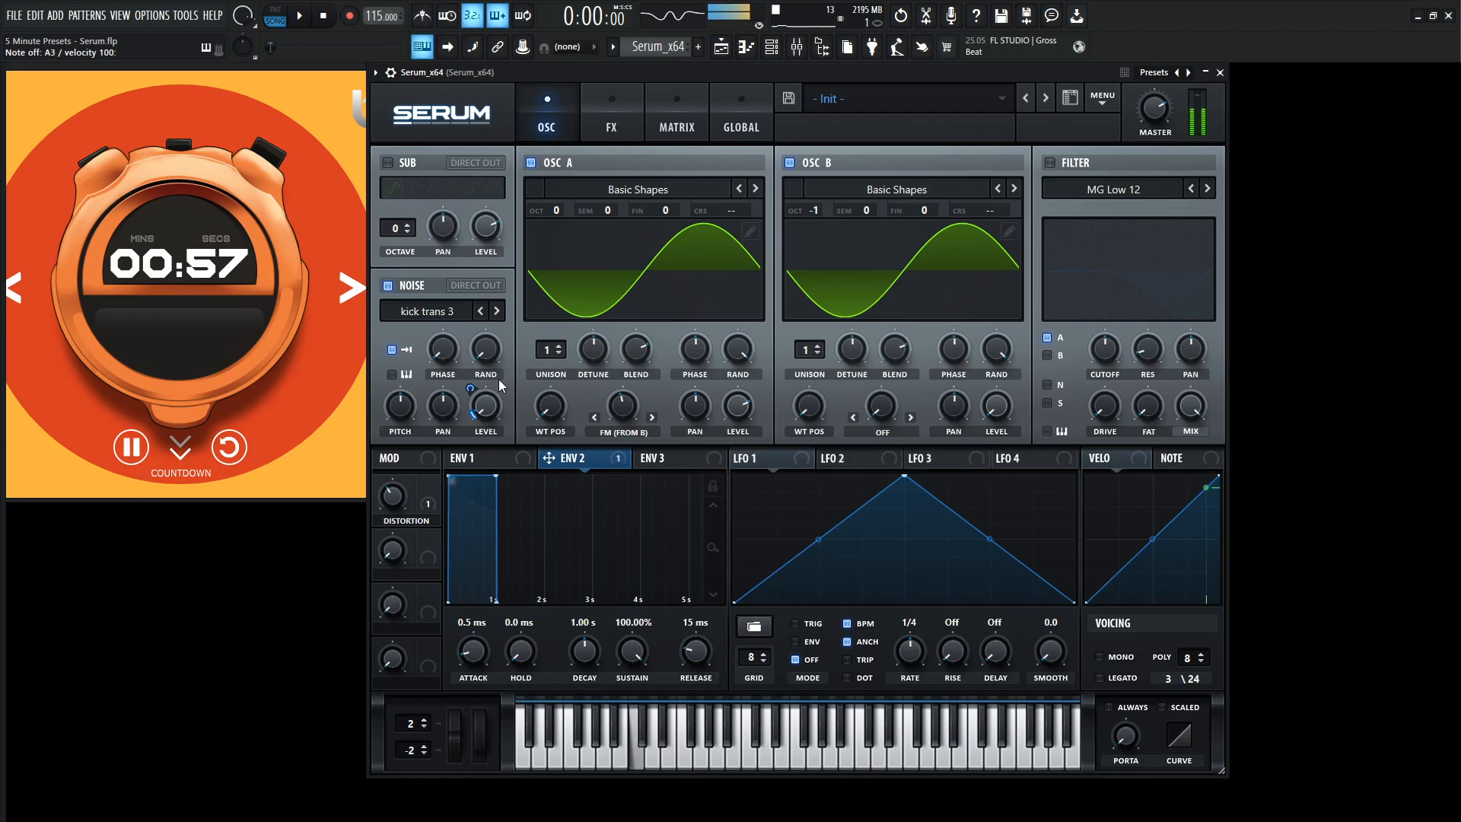
left_click_drag(476, 392, 476, 388)
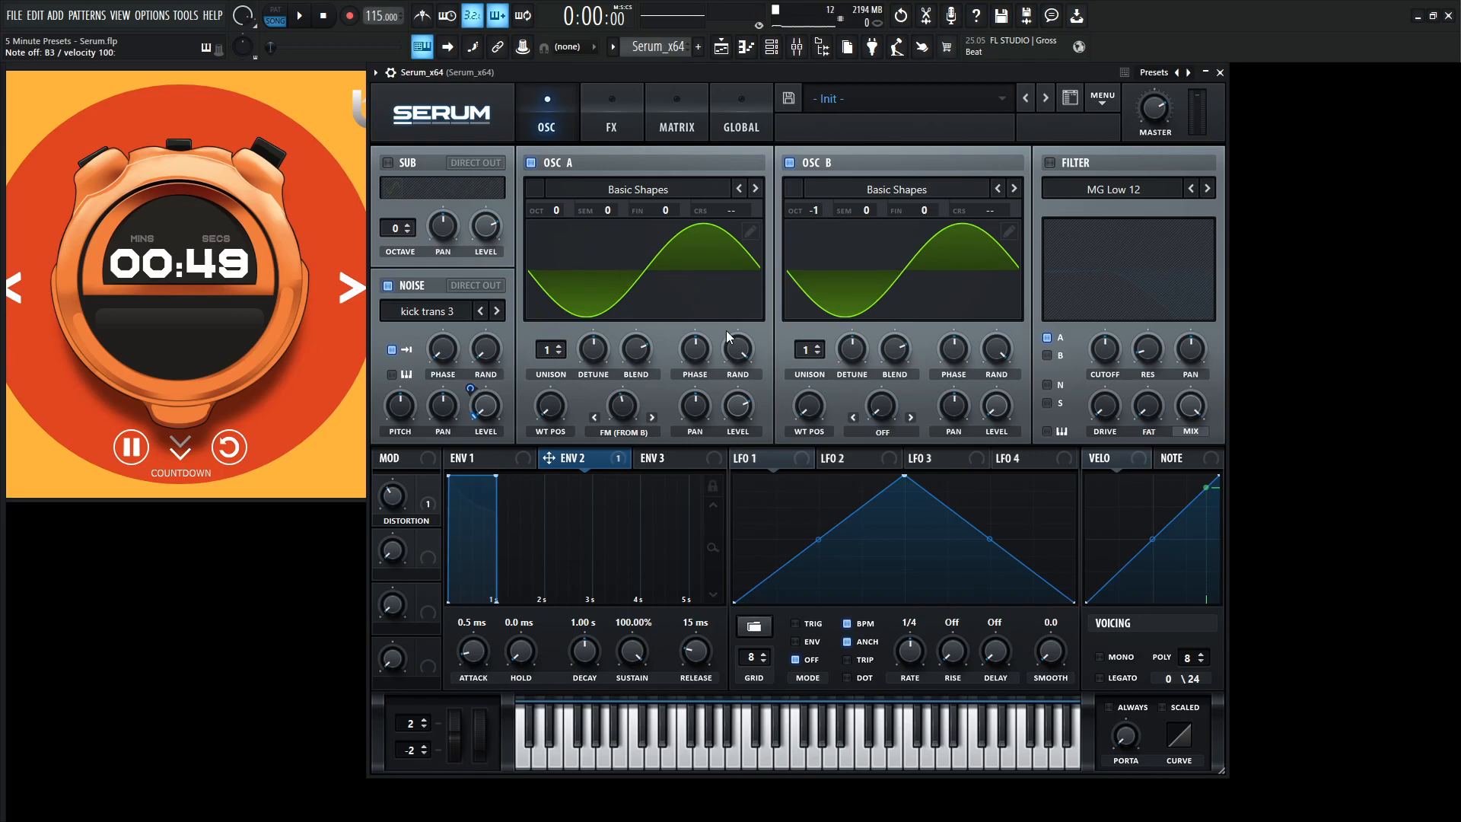
Shape LFO 1 into a steep falling curve, turn off its BPM sync, and set its rate to 7.2 Hz.
left_click(756, 456)
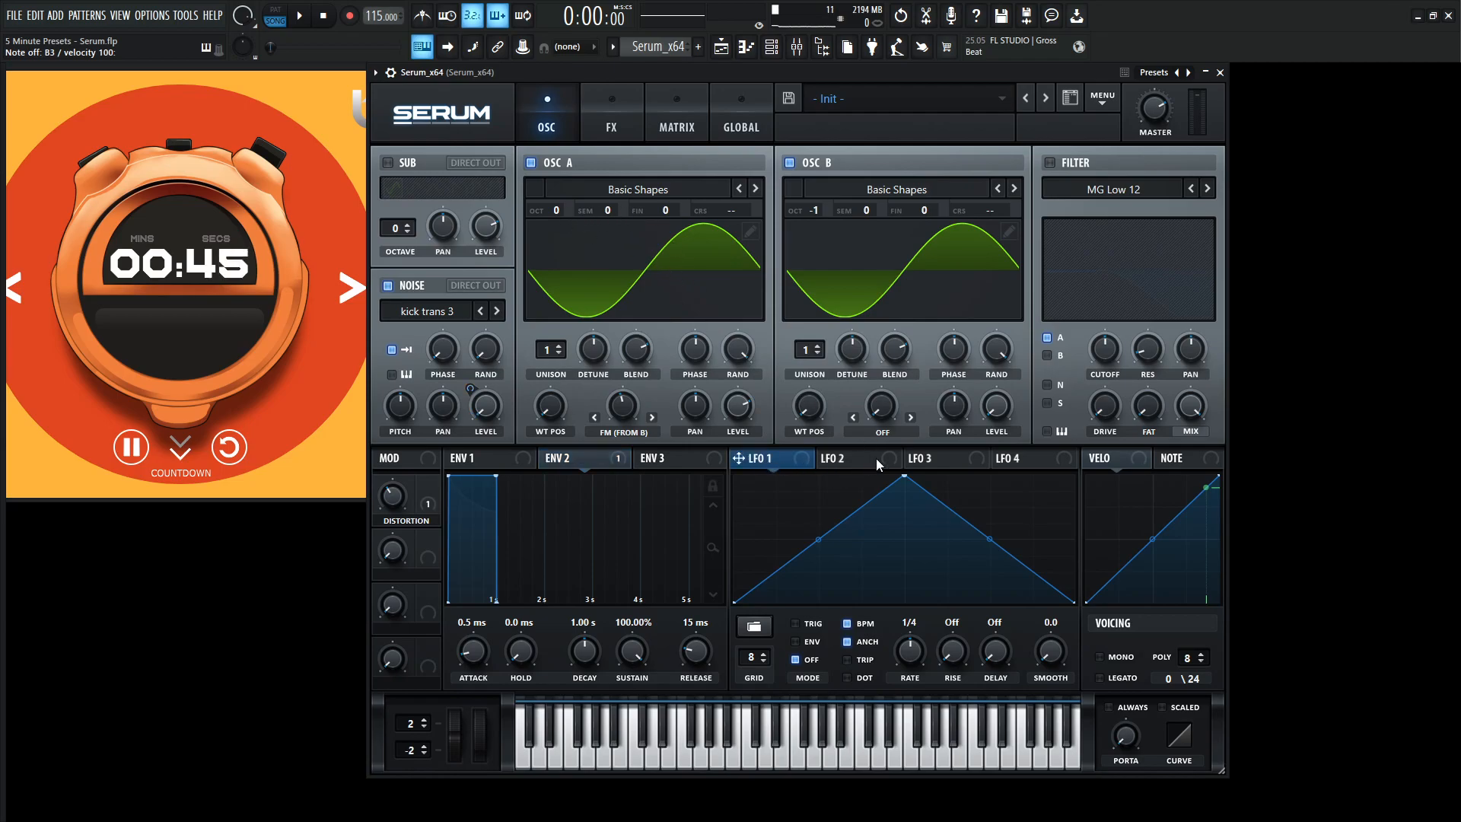
left_click_drag(904, 475, 734, 474)
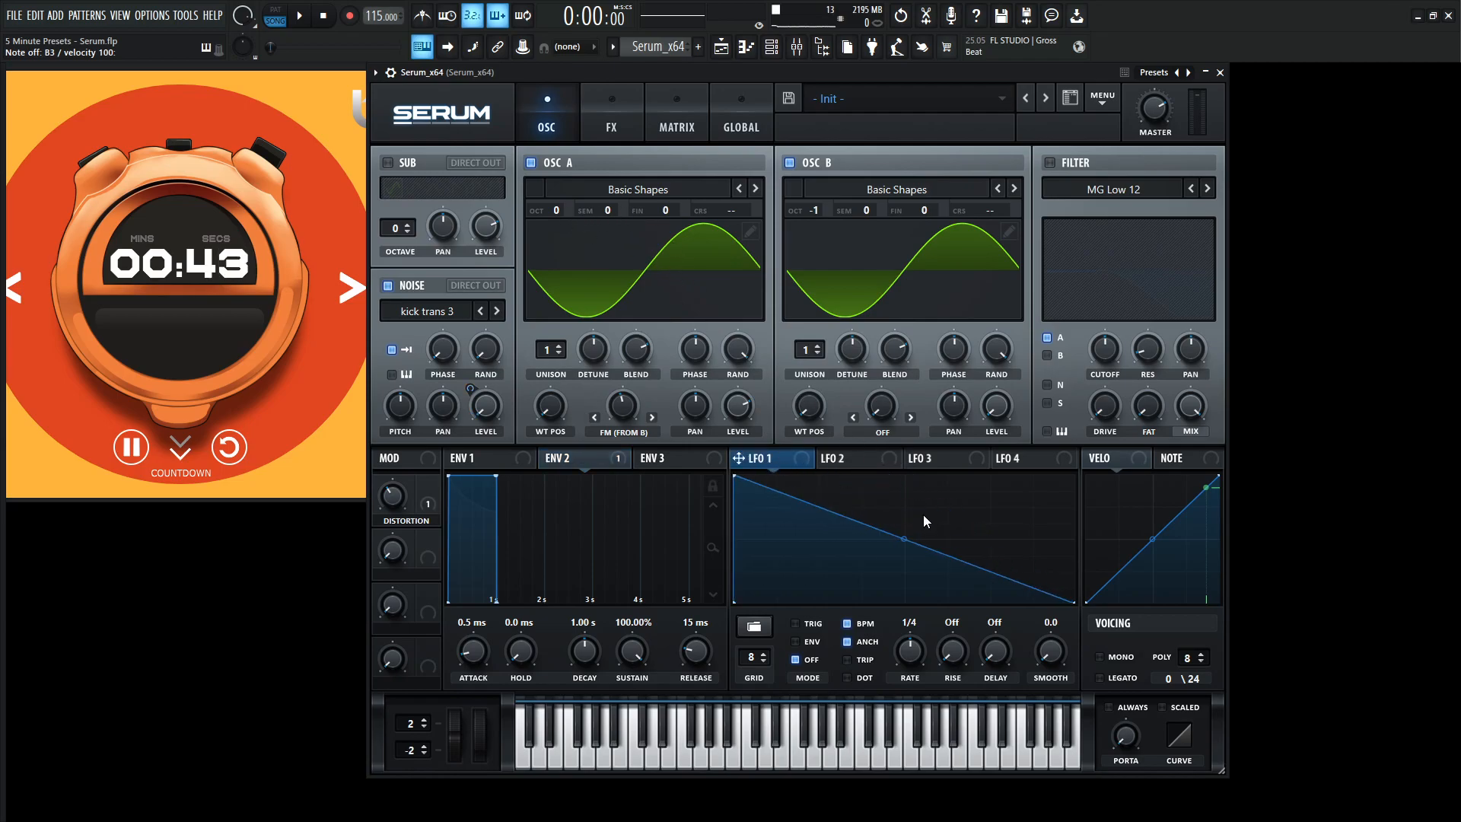
left_click_drag(907, 536, 881, 586)
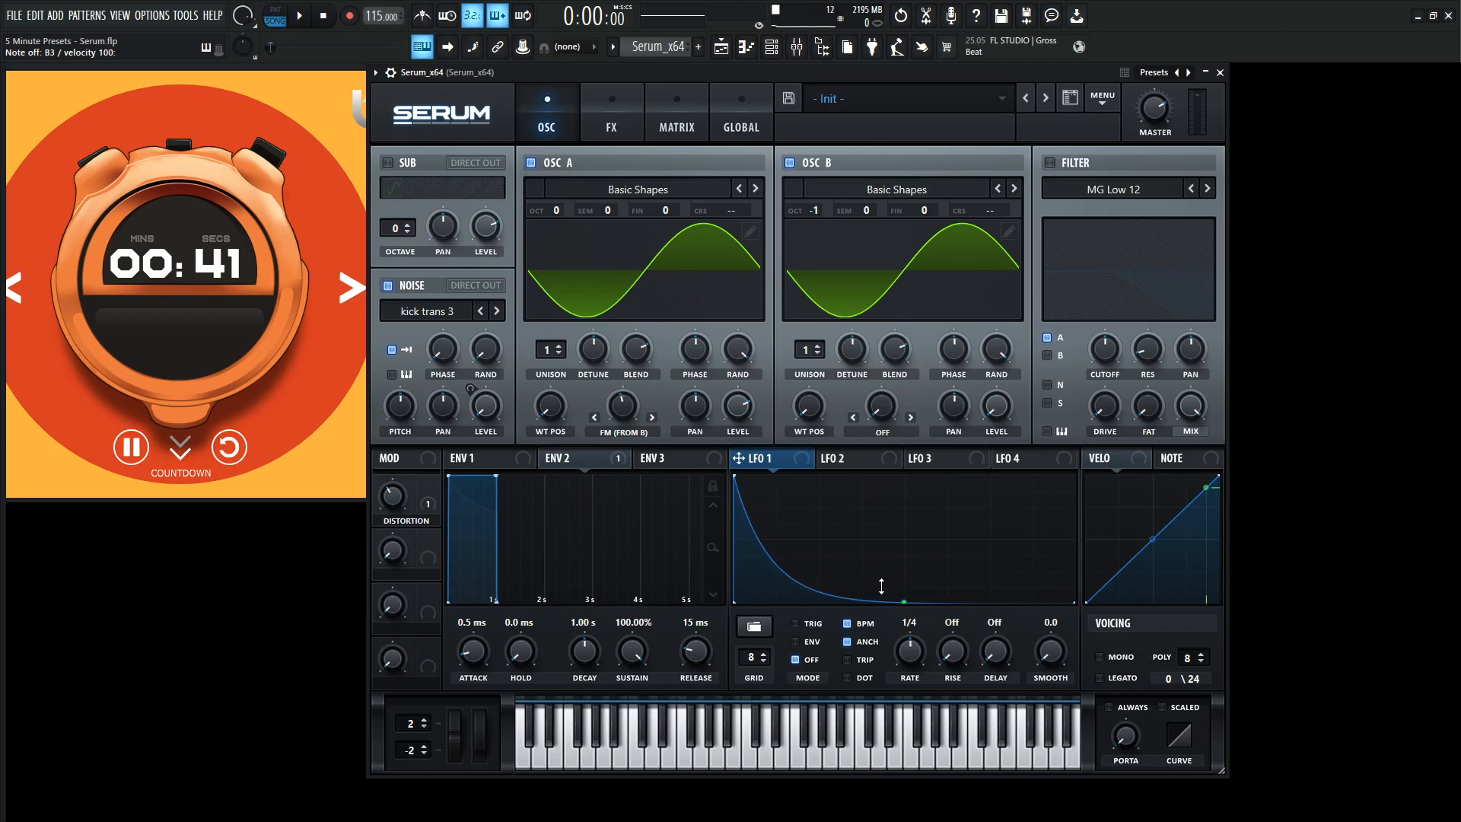
left_click(849, 625)
left_click_drag(916, 649, 915, 714)
mouse_move(924, 624)
left_mouse_down()
mouse_move(919, 609)
mouse_move(912, 643)
left_mouse_up()
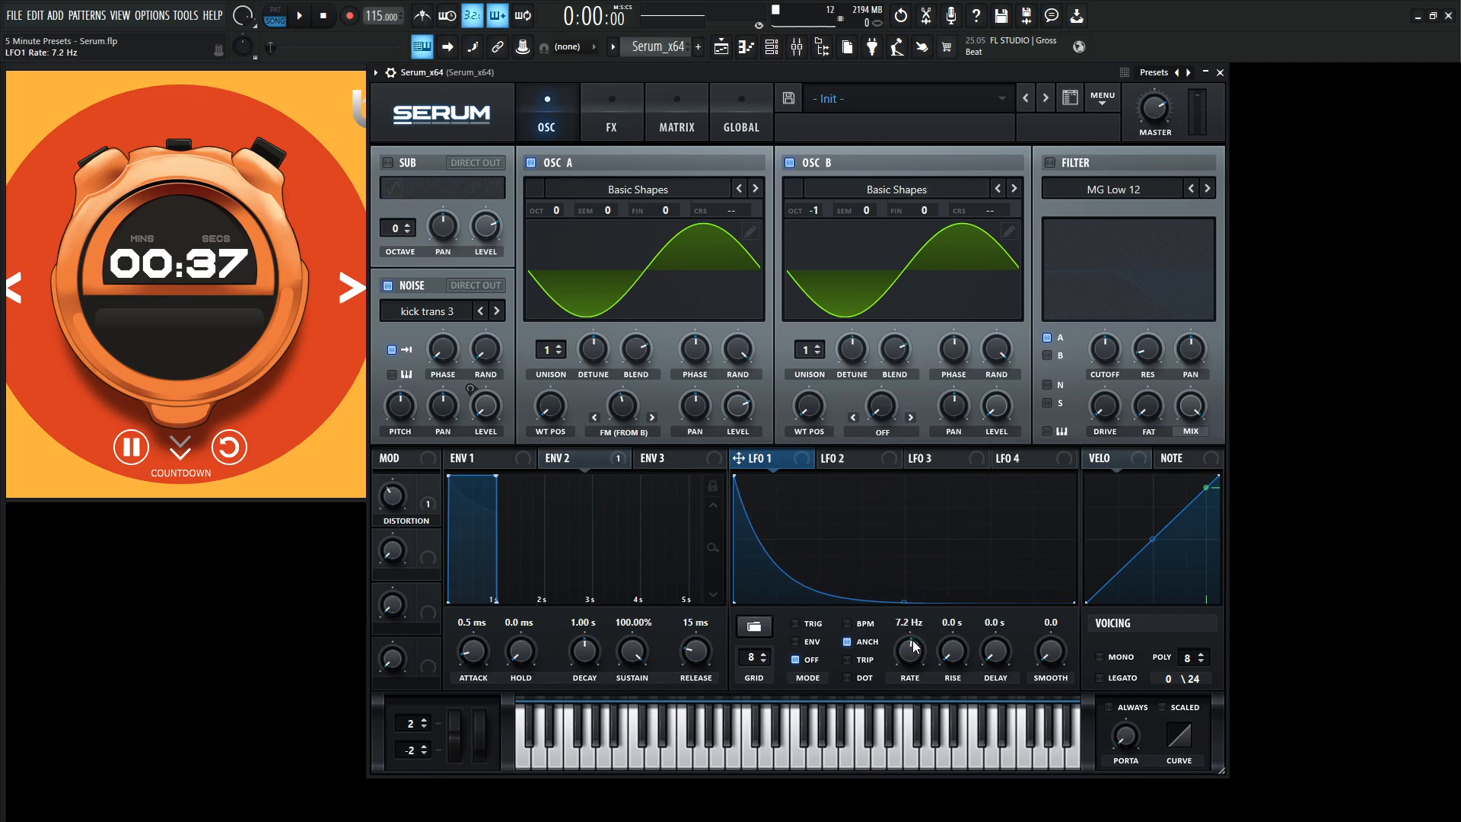
Assign LFO 1 to Osc A's semitone tuning and switch the LFO to envelope mode.
left_click_drag(675, 320, 621, 213)
right_click(621, 211)
left_click(624, 211, "alt+shift")
Audition the pitch sweep with a few notes and lower LFO 1's modulation amount on Osc A's semitones to 26.
key("m")
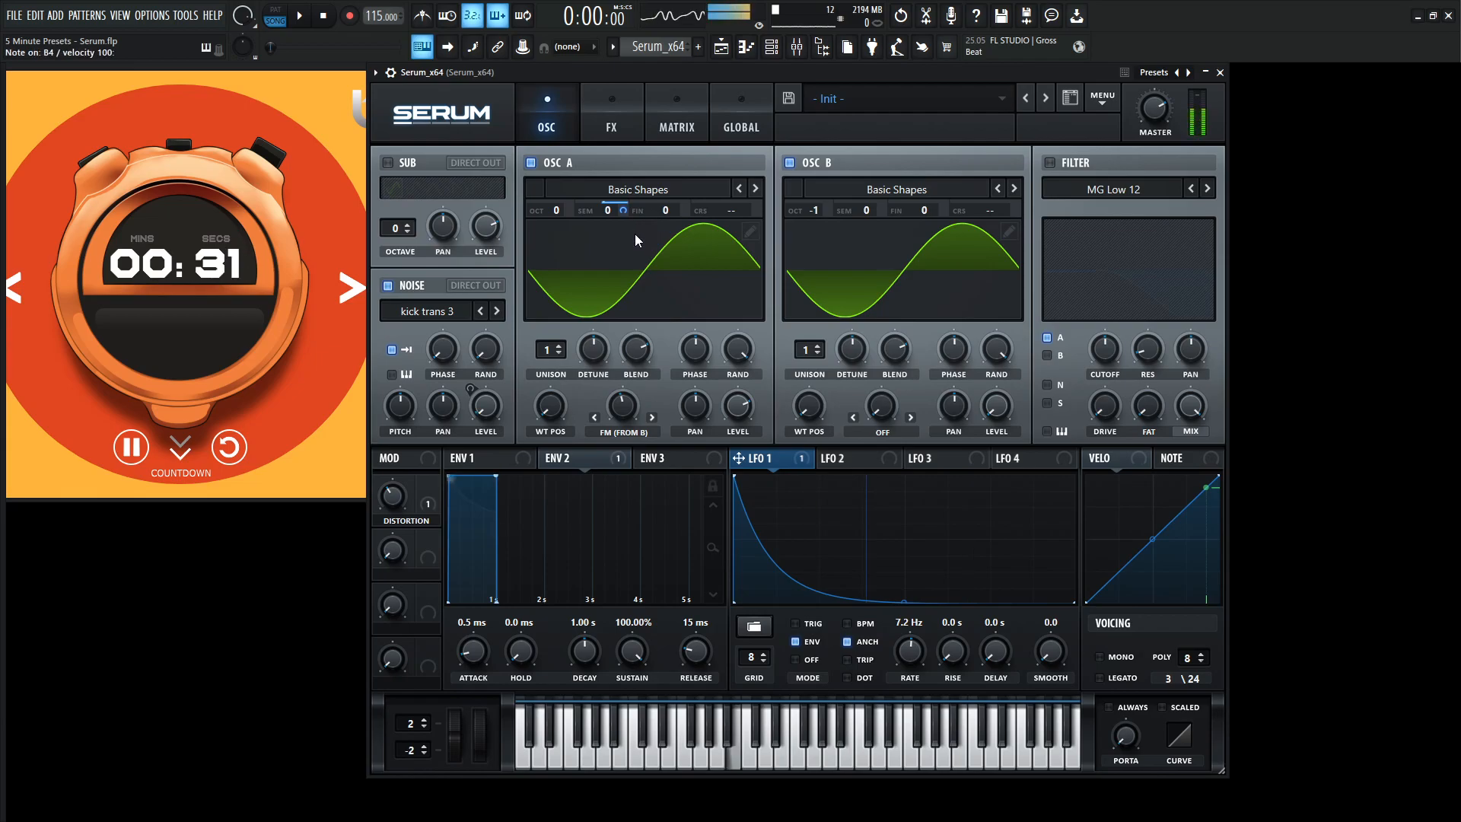
key("m")
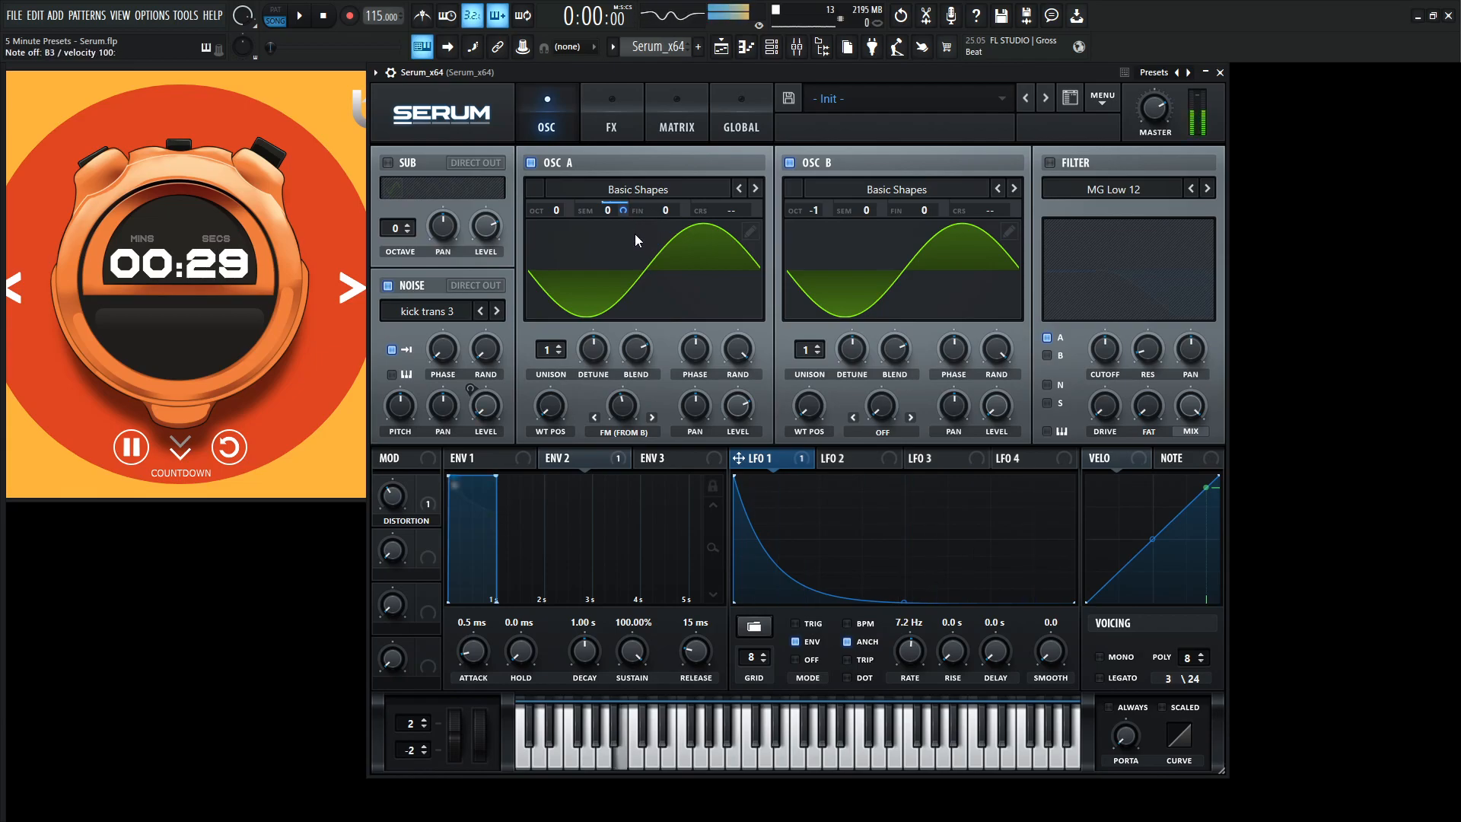
key("b")
key("c")
key("n")
key("b")
key("c")
mouse_move(624, 214)
left_click_drag(626, 226, 631, 307)
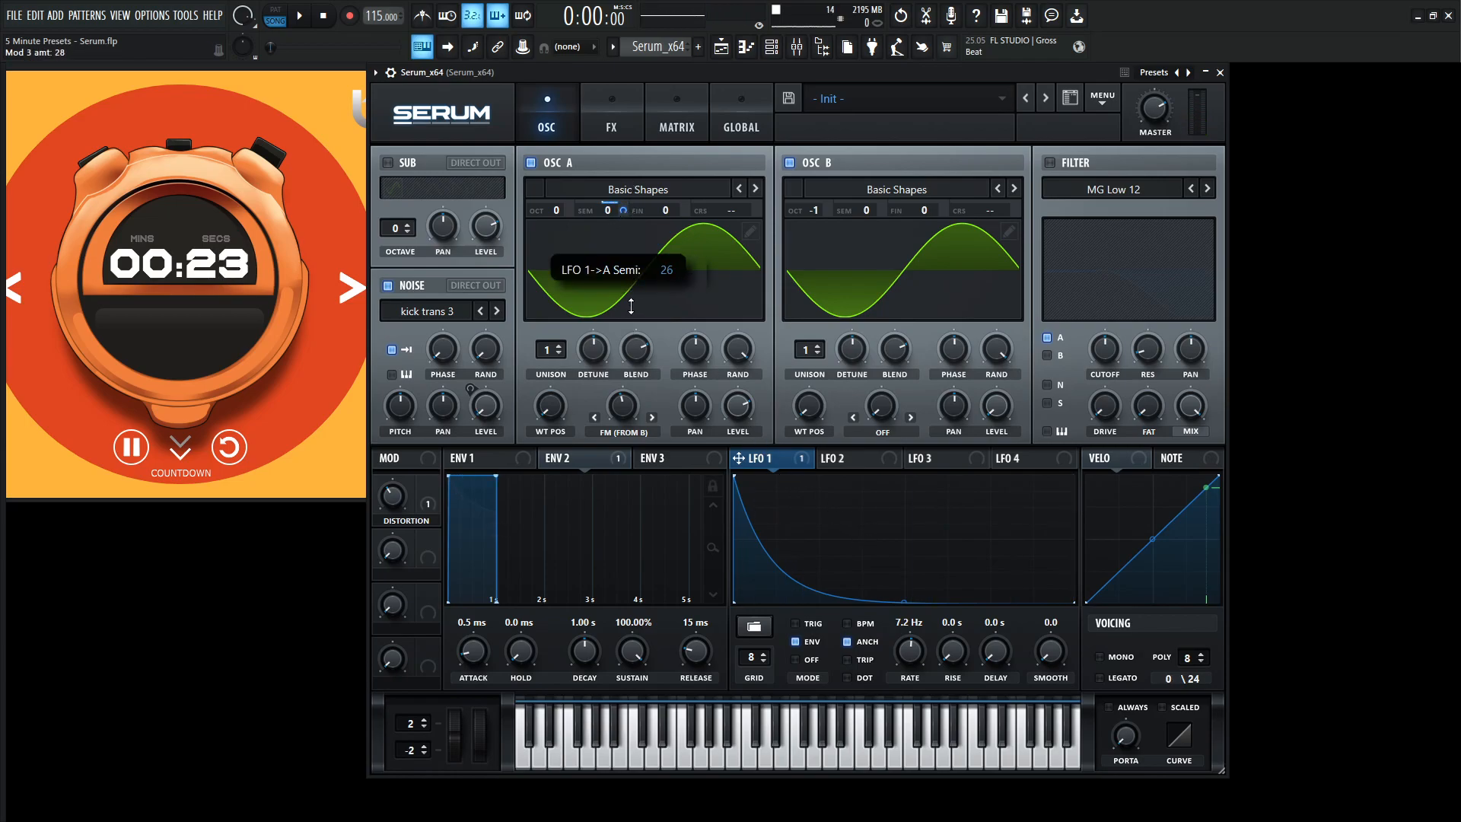
Play several bass phrases across low and high notes to hear the adjusted pitch attack.
key("n")
key("c")
key("m")
key("y")
key("u")
key("c")
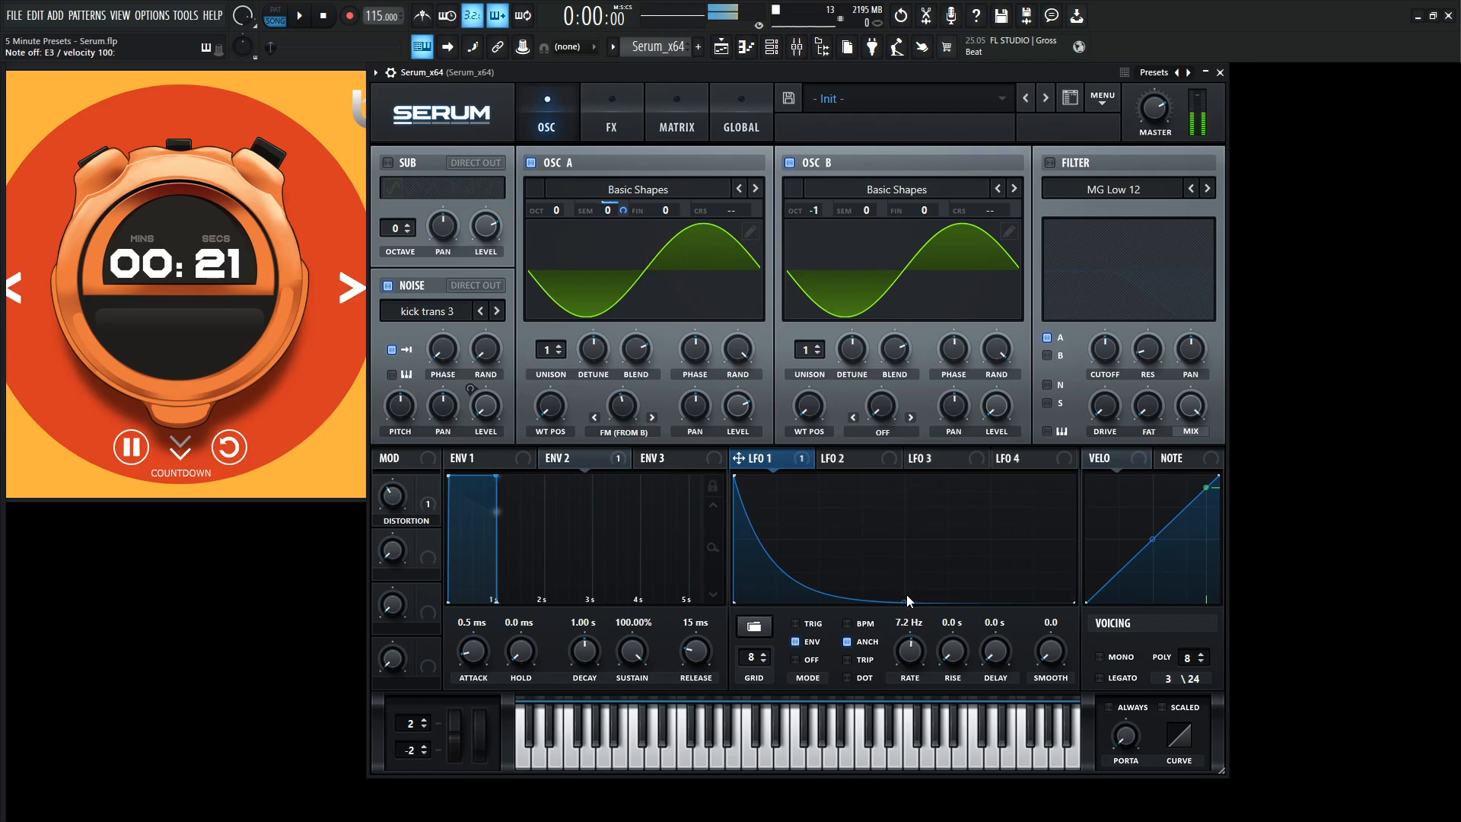
key("c")
key("m")
key("n")
key("c")
key("y")
key("t")
key("m")
key("t")
key("y")
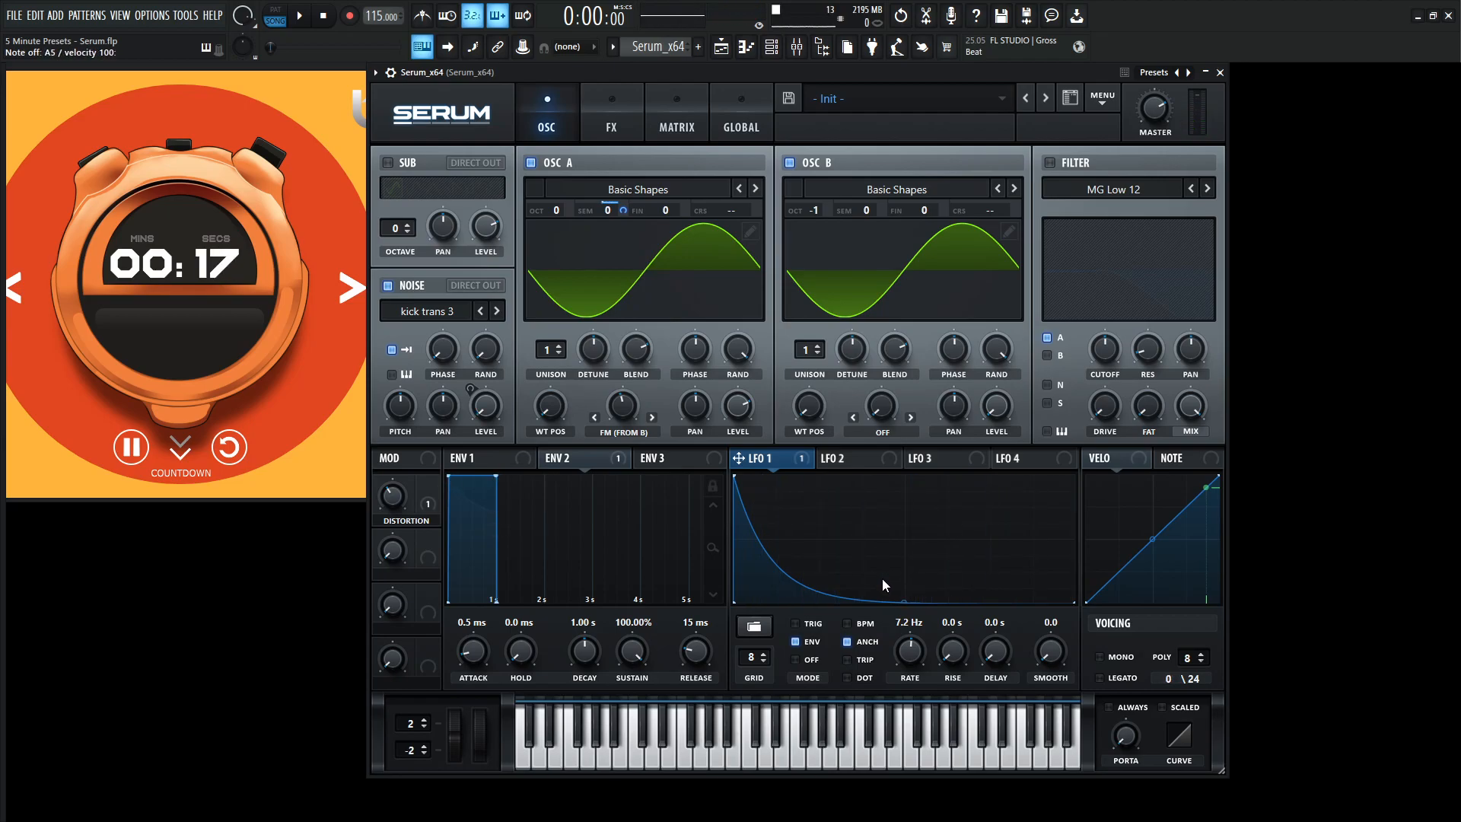
key("c")
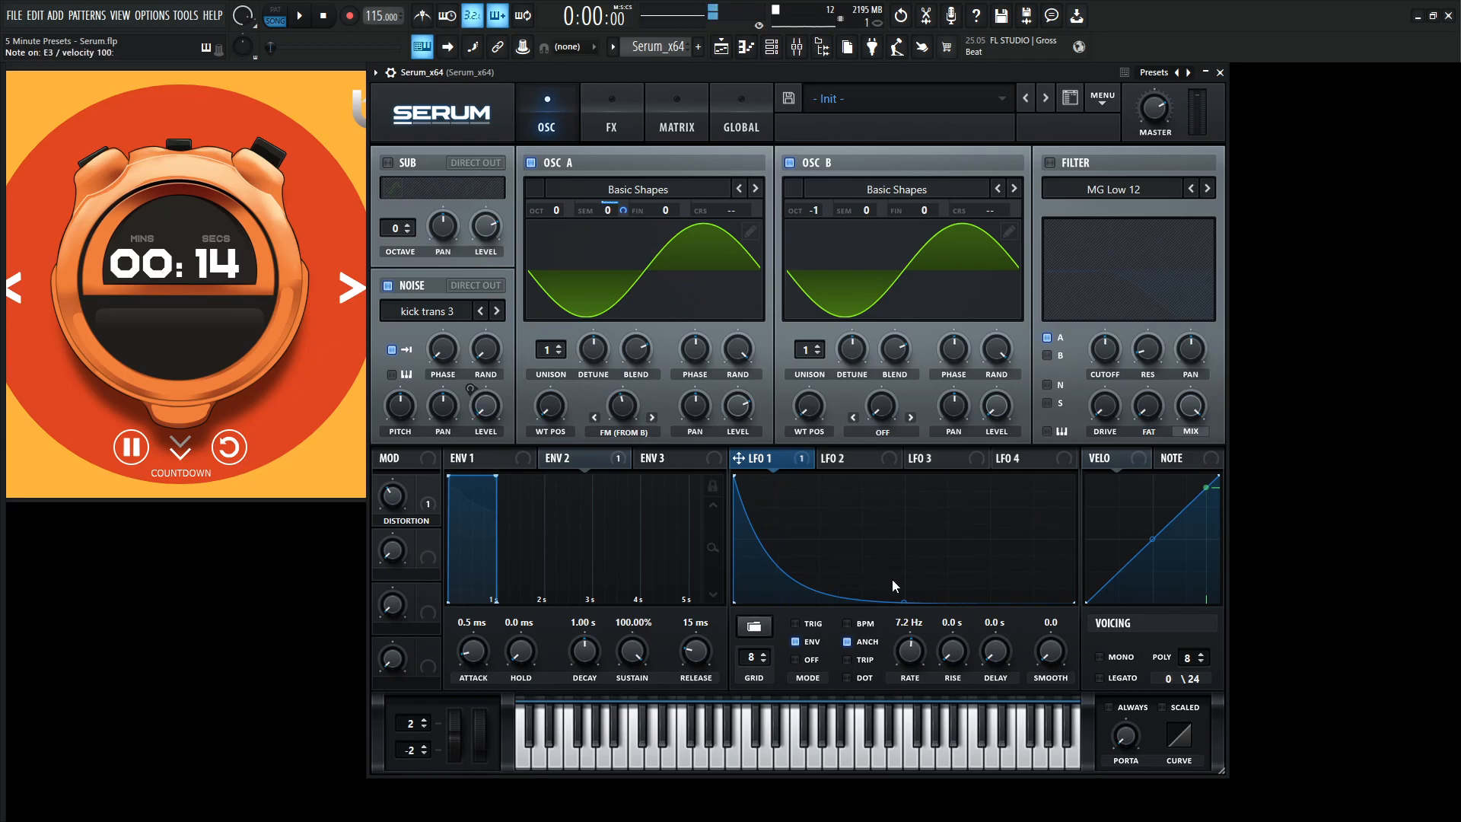
Switch the voicing to mono, turn on always-on portamento, and adjust the portamento time while testing notes.
left_click(1100, 657)
left_click(1109, 707)
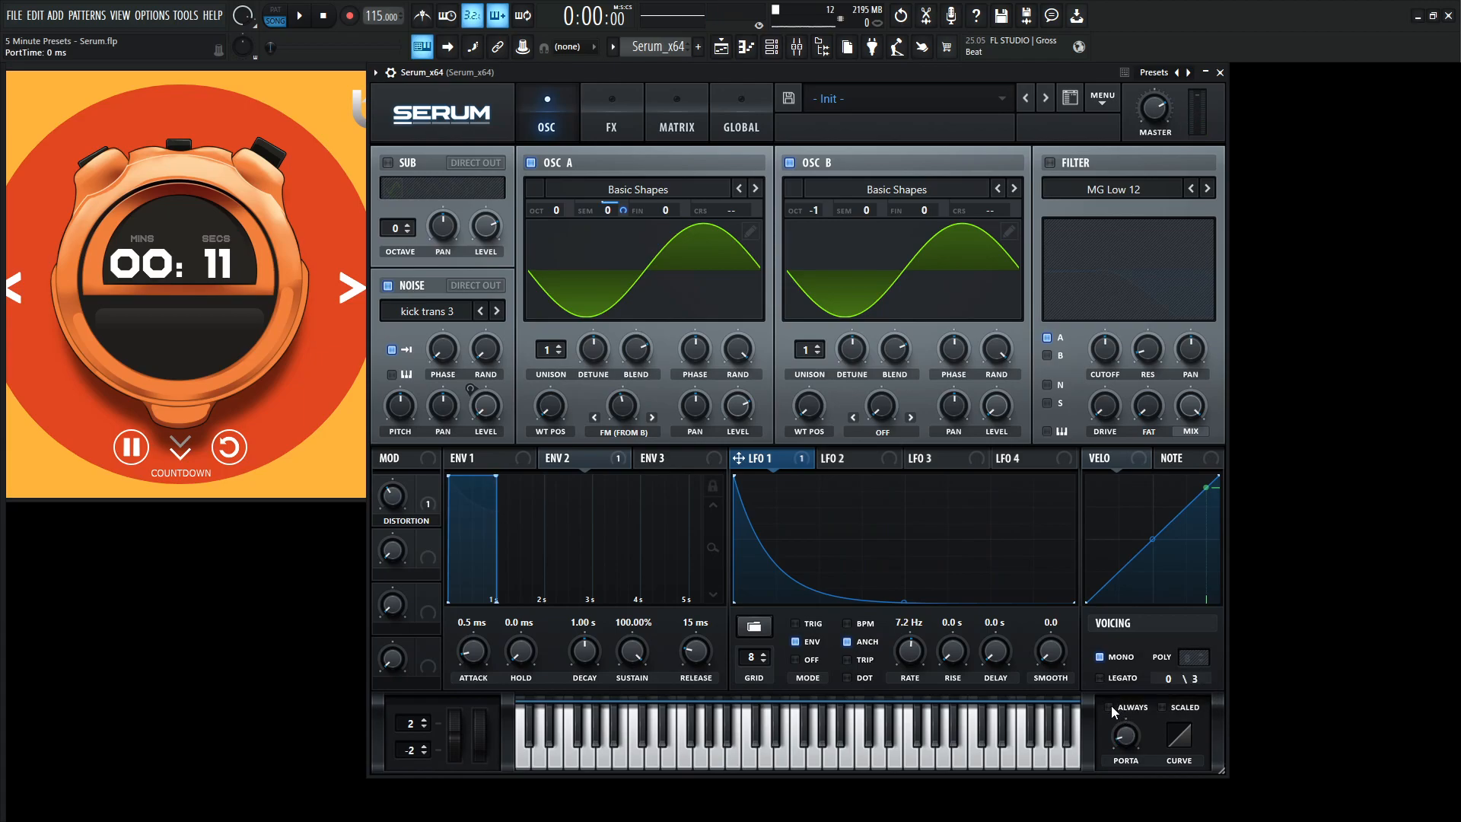
key("c")
key("m")
key("c")
left_click_drag(1134, 737, 1132, 729)
Play a bass phrase to hear the glide and set the portamento time to 1 ms.
key("c")
key("m")
key("u")
key("m")
key("b")
key("n")
key("m")
key("c")
key("c")
key("b")
key("n")
left_click_drag(1124, 728, 1126, 736)
Run the project playback while playing the finished bass patch, and stop it when done.
mouse_move(618, 212)
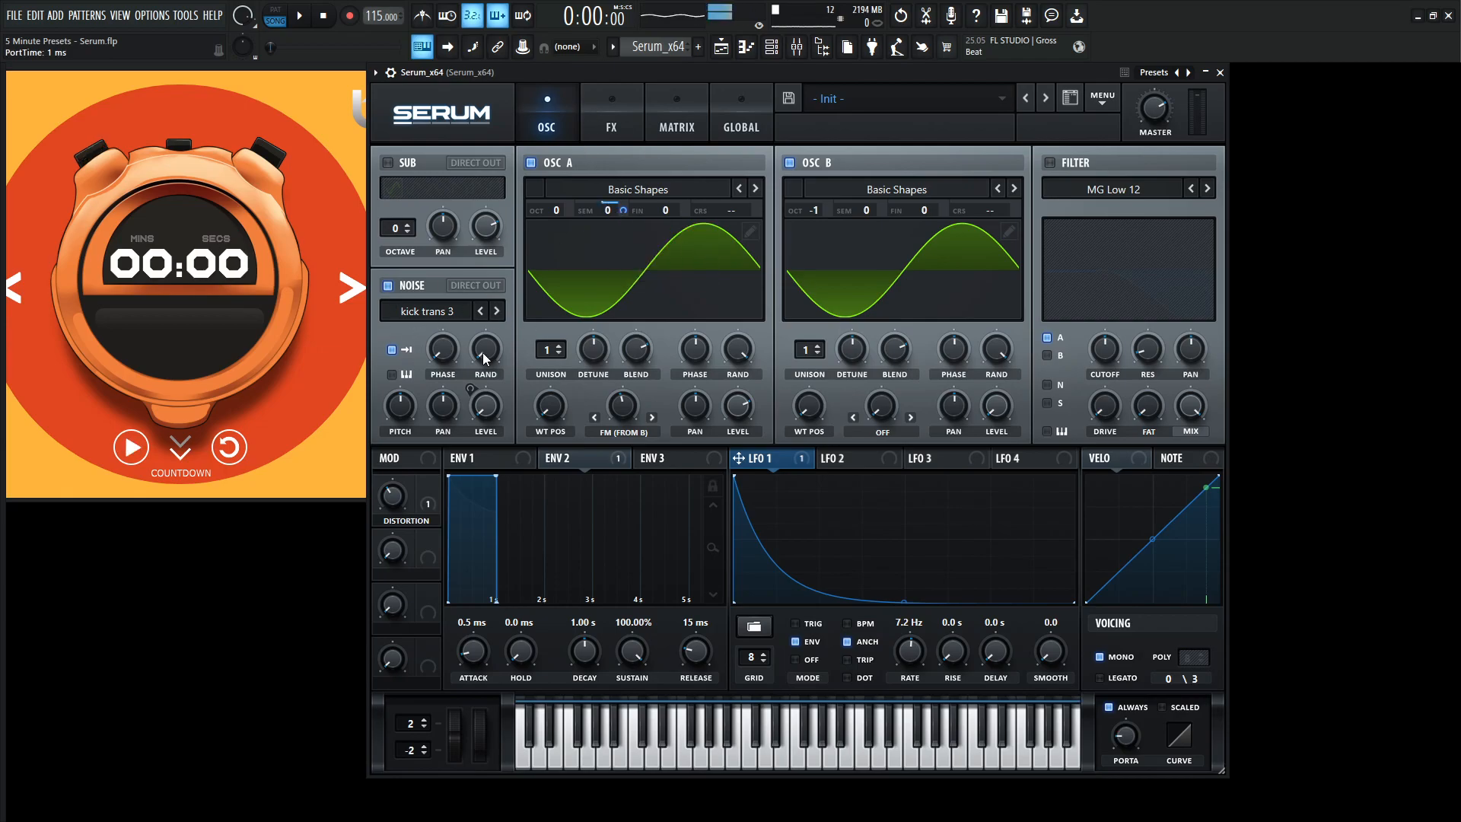
mouse_move(484, 358)
key("space")
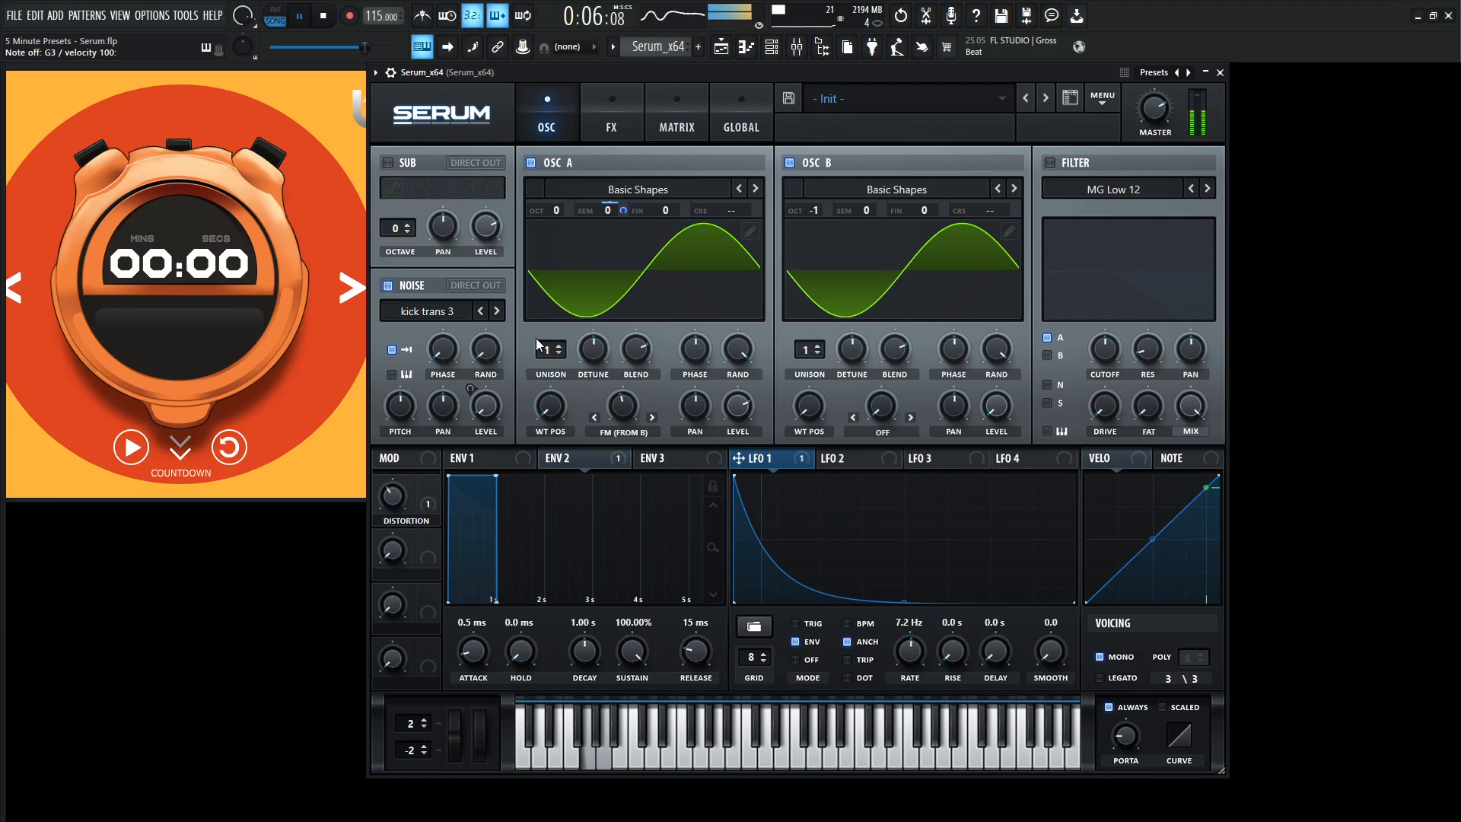
key("space")
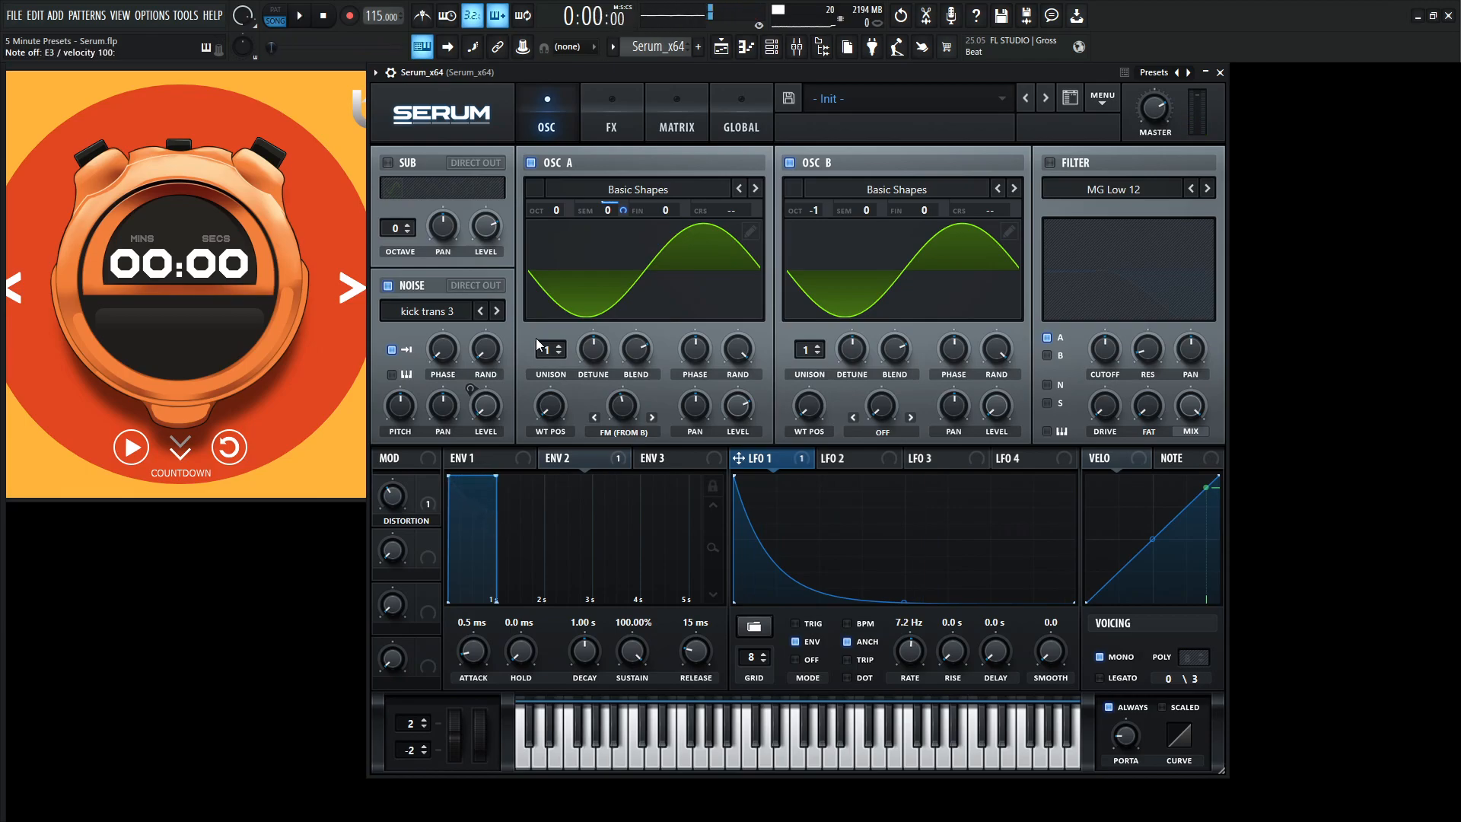